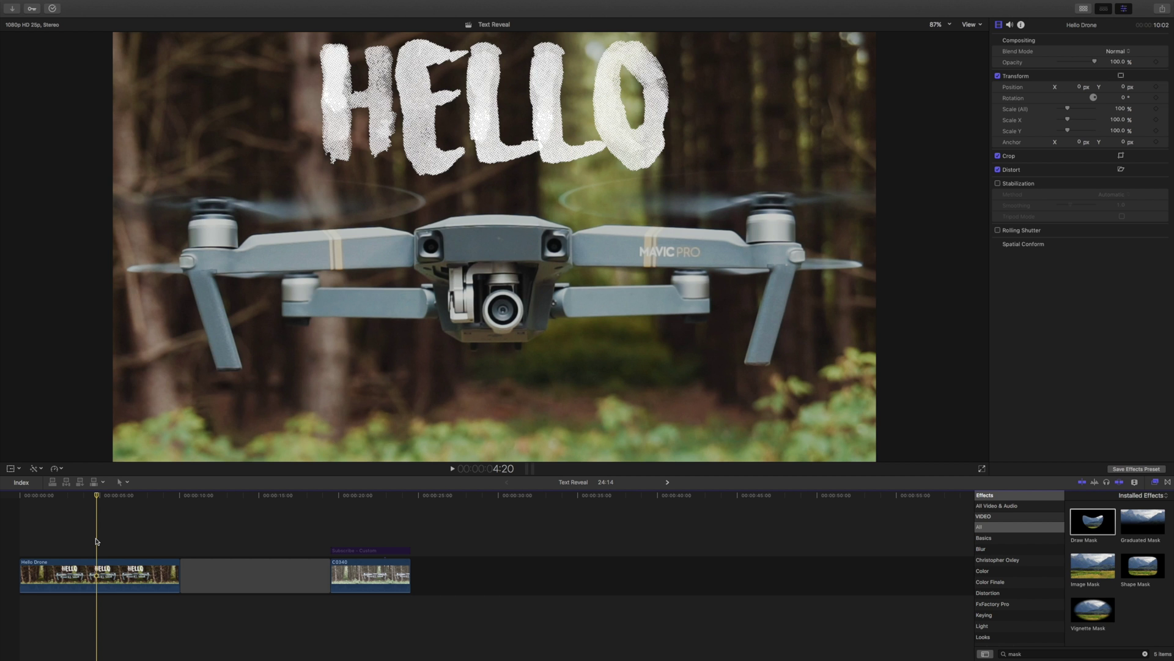
- Play back the HELLO example and the drone footage in the Subscribe section to review them
key(Home)
key(space)
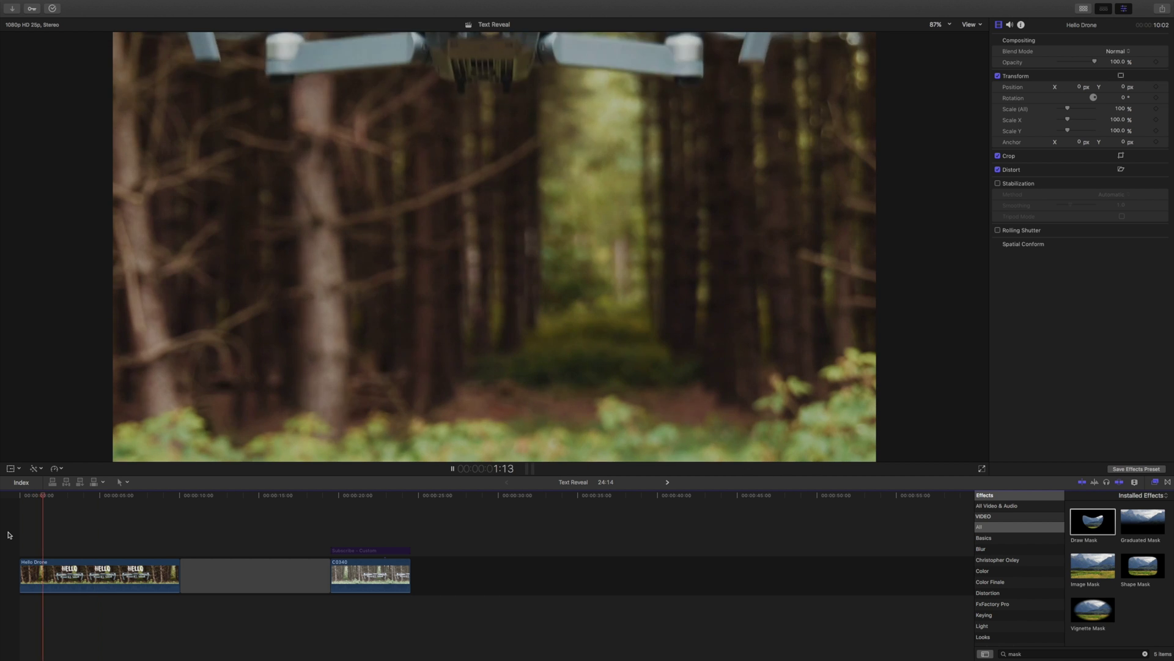
key(space)
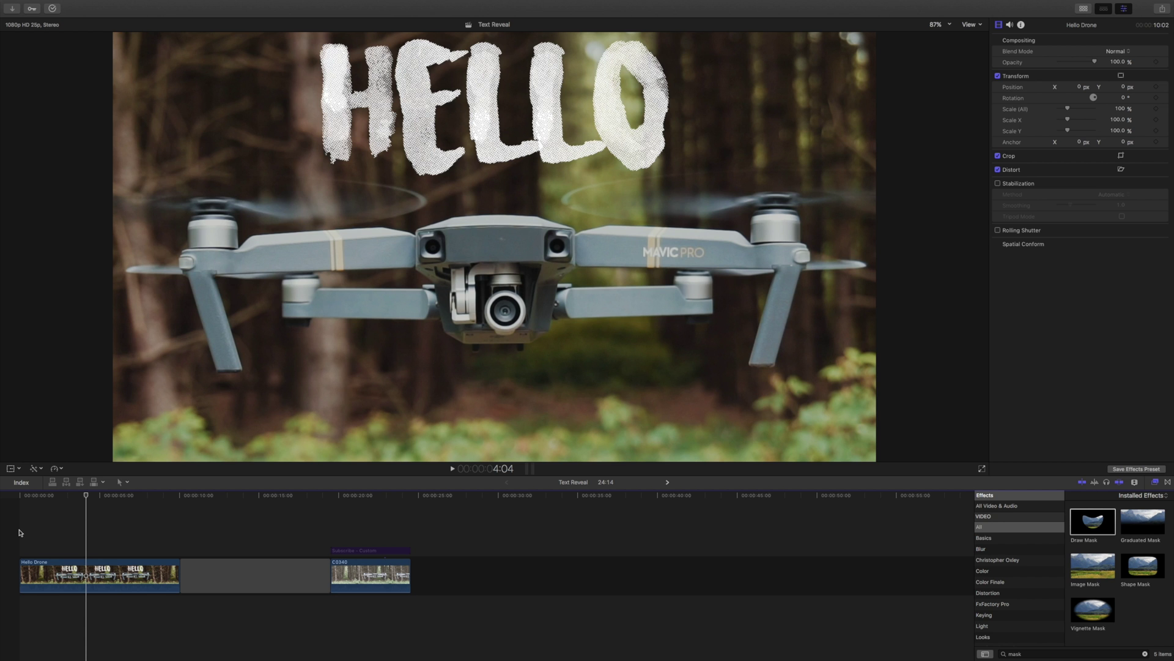
click(347, 522)
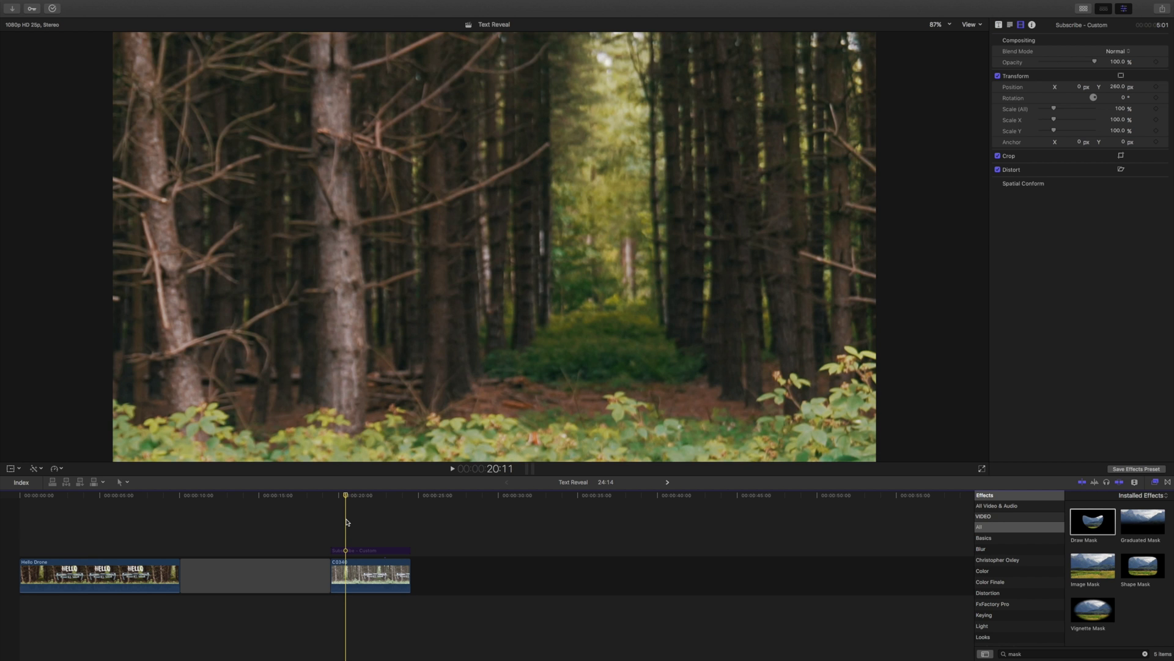
click(331, 524)
key(space)
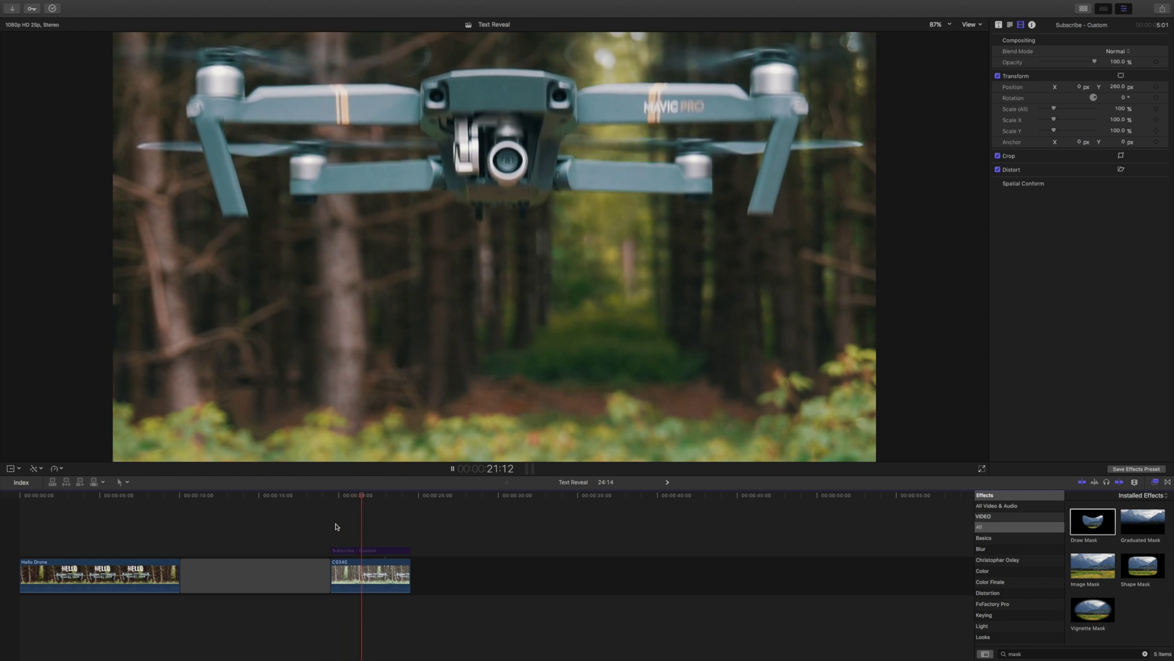
key(space)
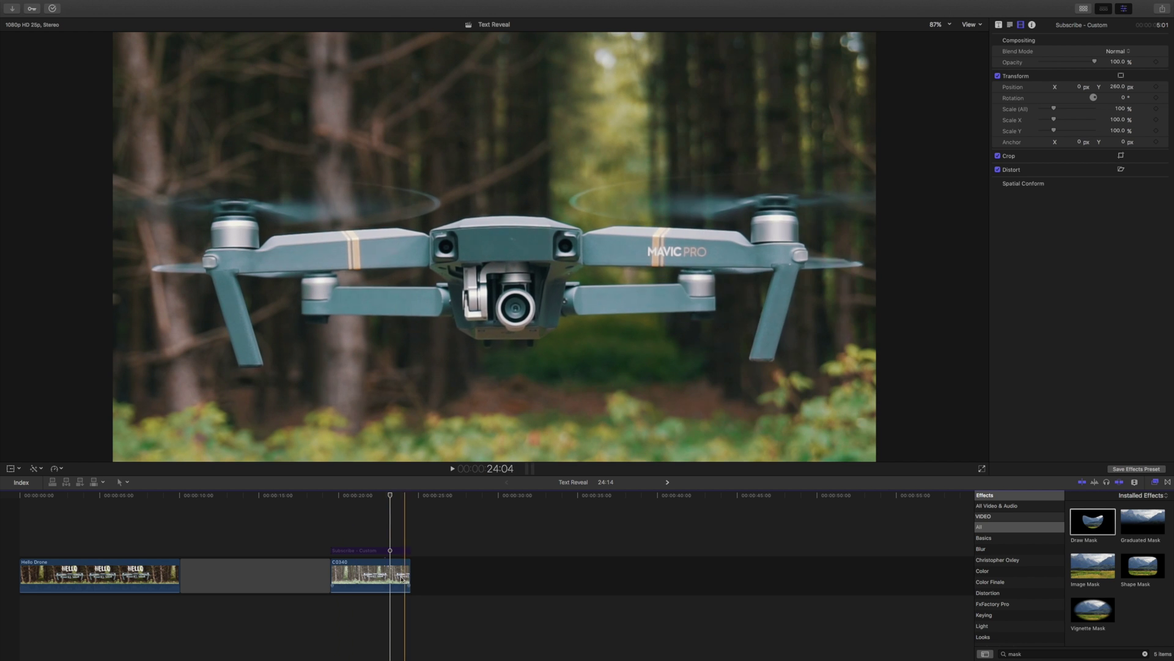
- Compare the drone clip with its Color Correction 1 and mLut looks off, then re-enable both
click(342, 574)
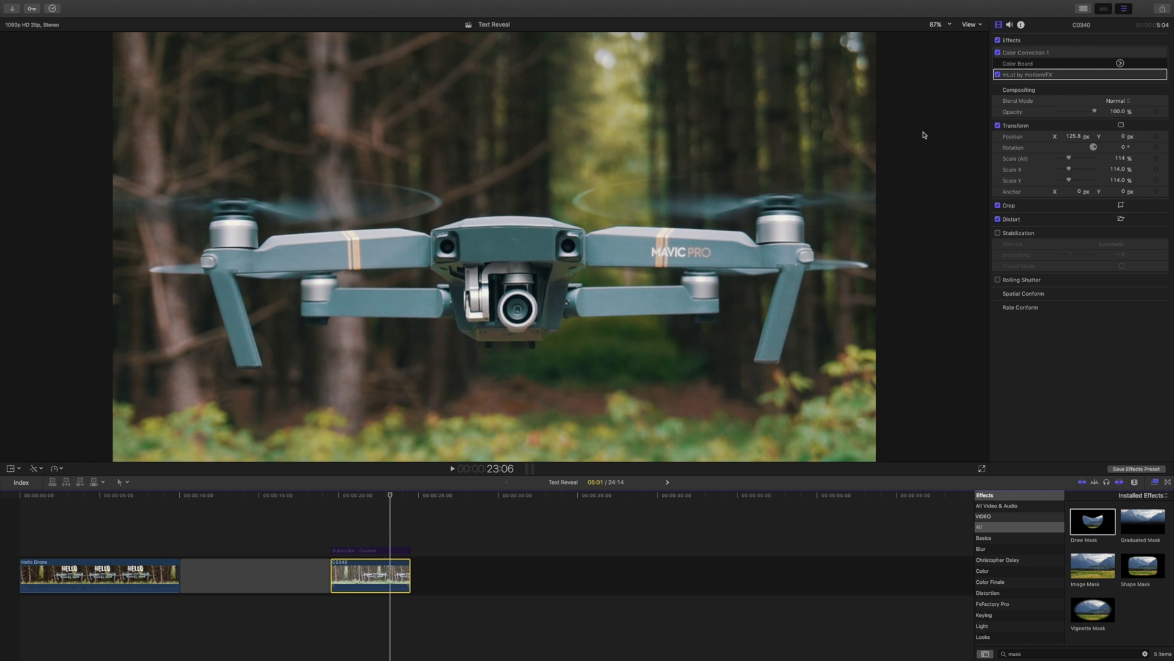
click(998, 52)
click(998, 75)
click(999, 75)
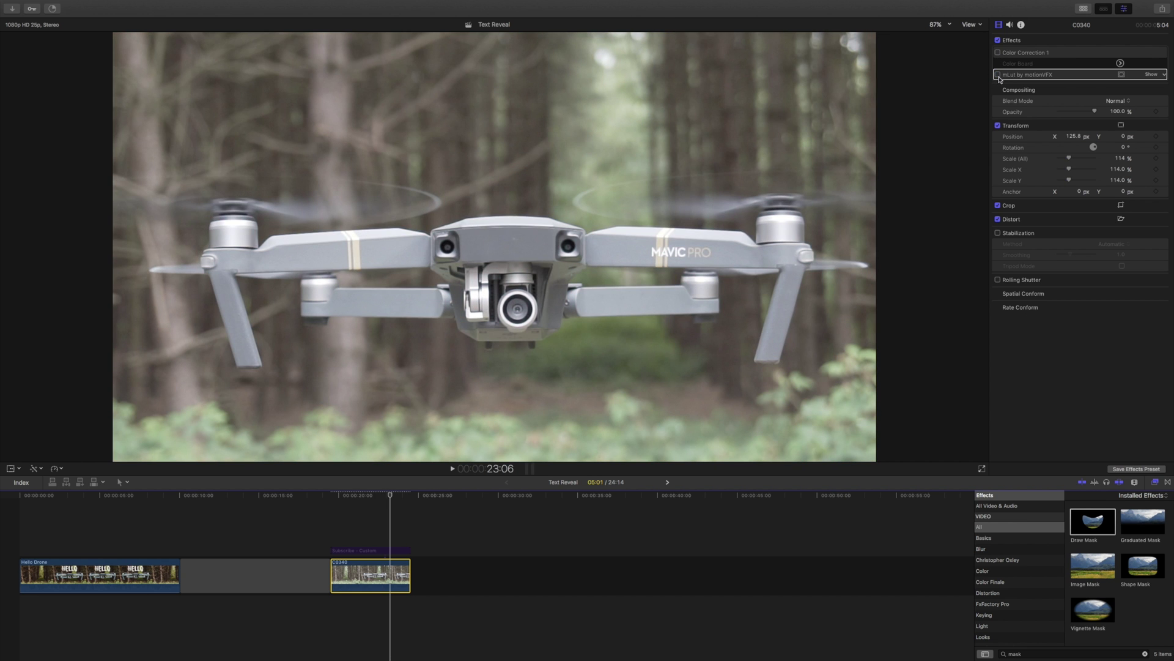
click(998, 74)
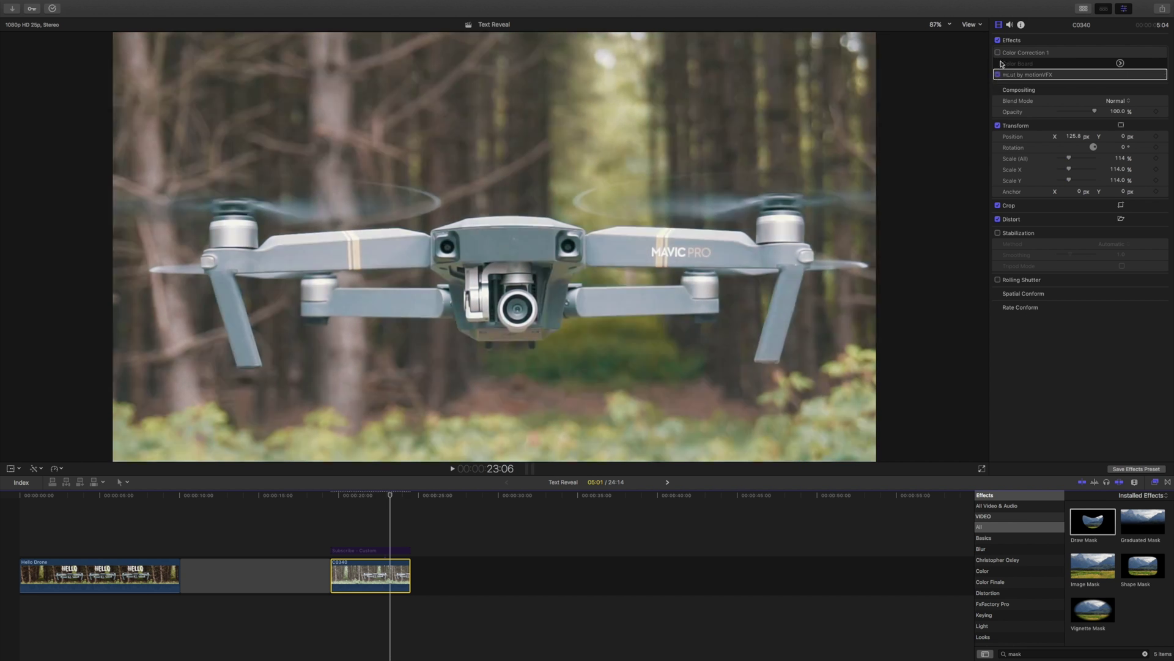
click(998, 52)
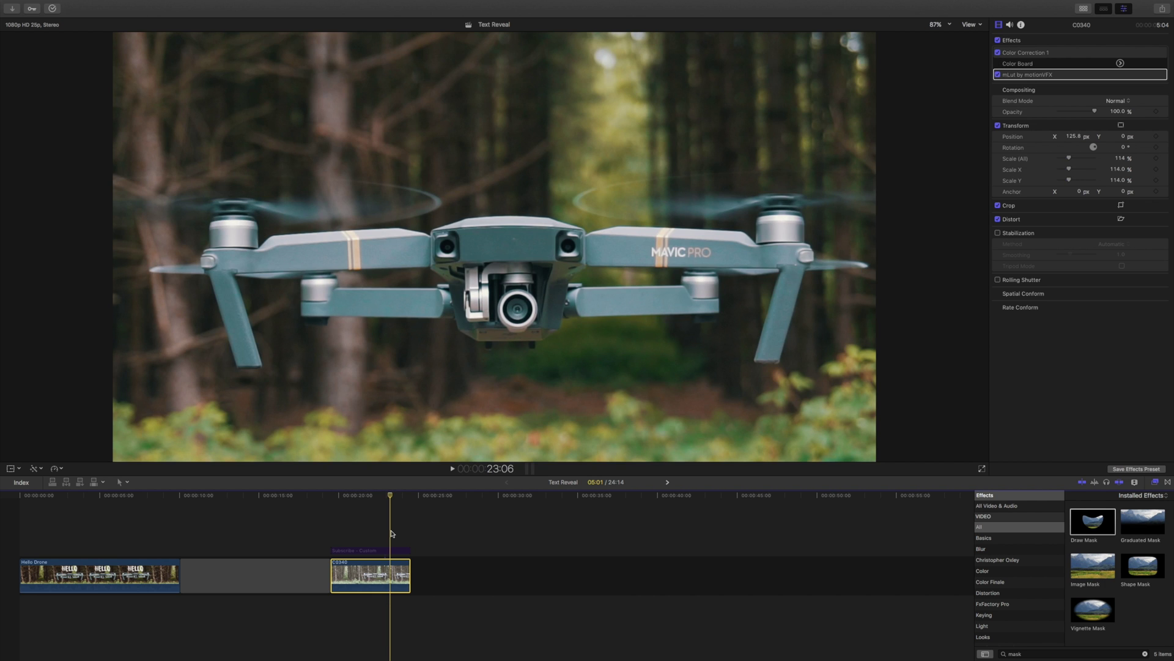
- Review the drone's descent, toggling the SUBSCRIBE title and the drone clip off and on
click(374, 519)
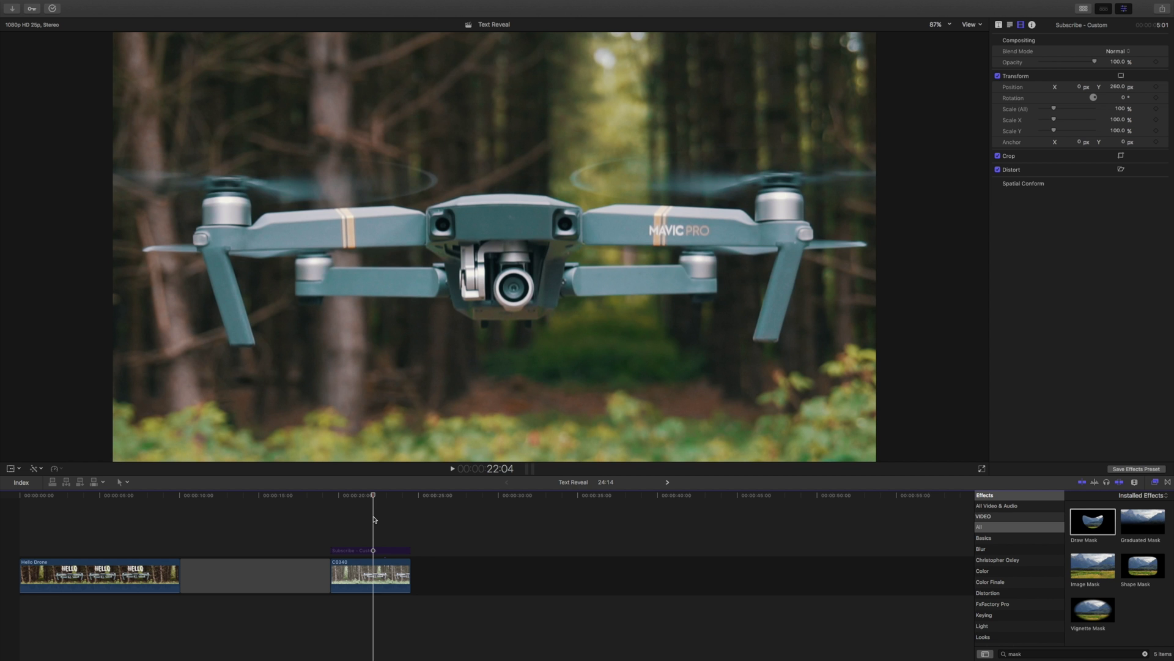
click(347, 520)
key(space)
key(space)
click(371, 550)
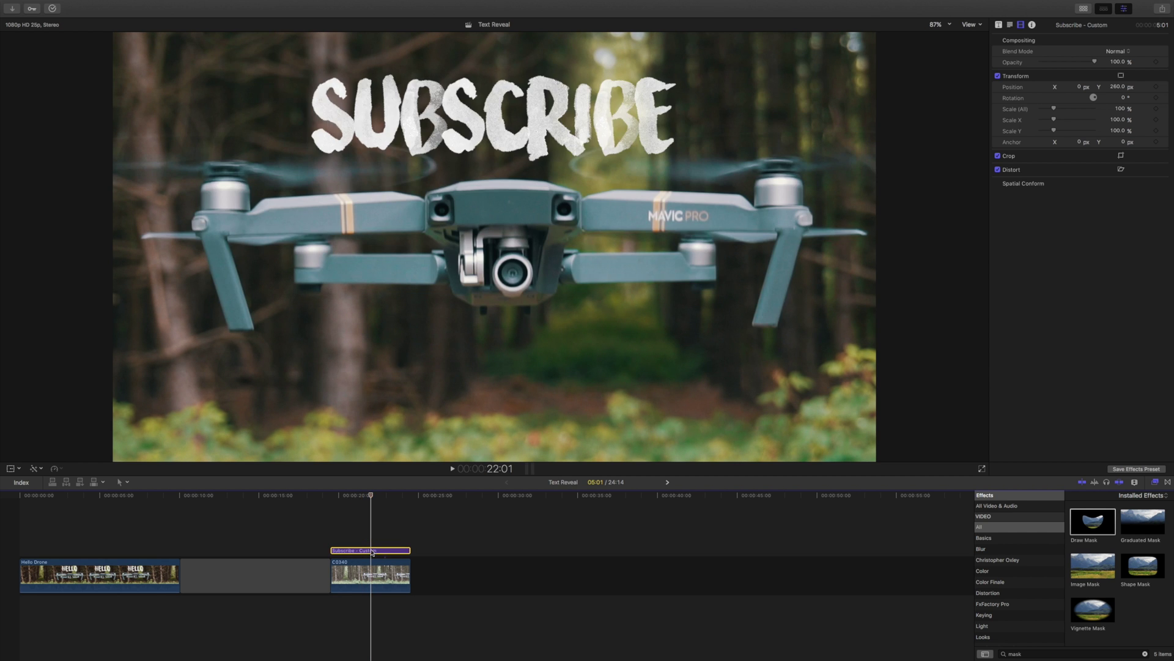
key(v)
key(v)
key(v)
key(v)
key(v)
key(v)
click(373, 562)
key(v)
key(v)
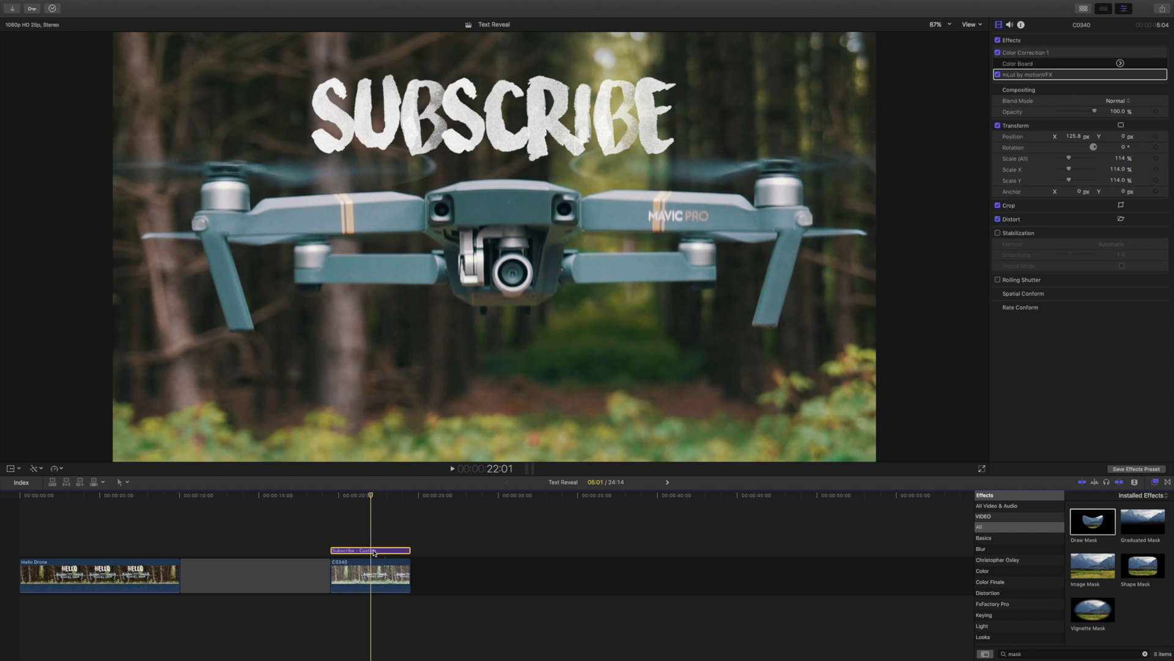
click(331, 518)
key(space)
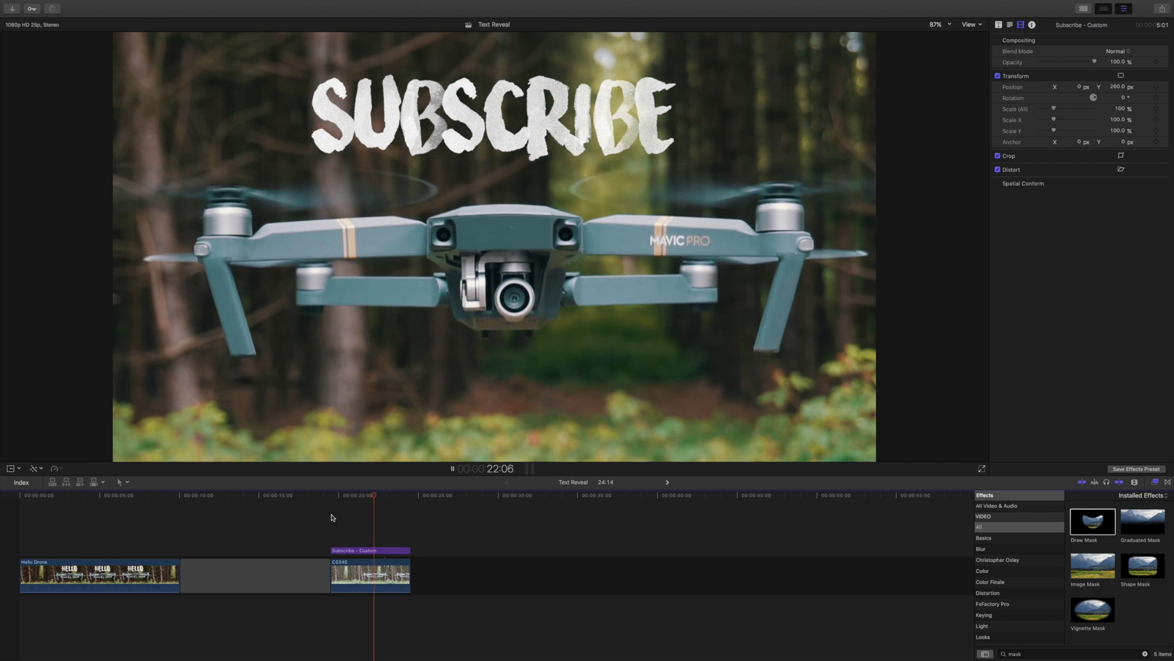
key(space)
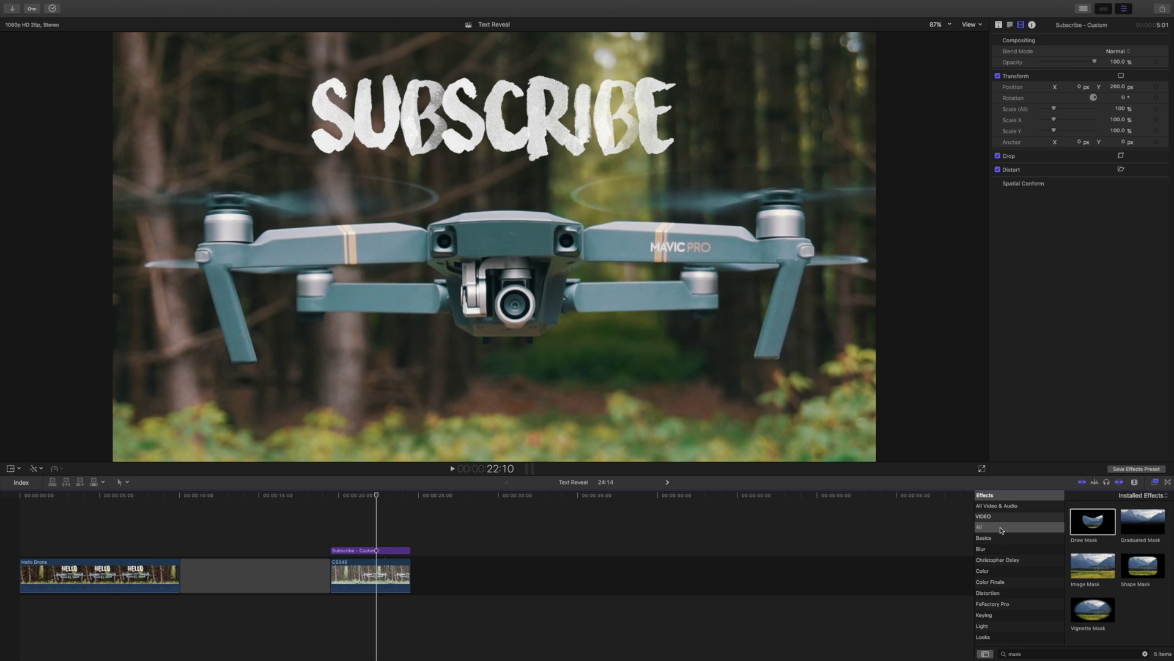
- Apply Draw Mask to the Subscribe title, undo it, and scrub to where the drone descends
click(1030, 653)
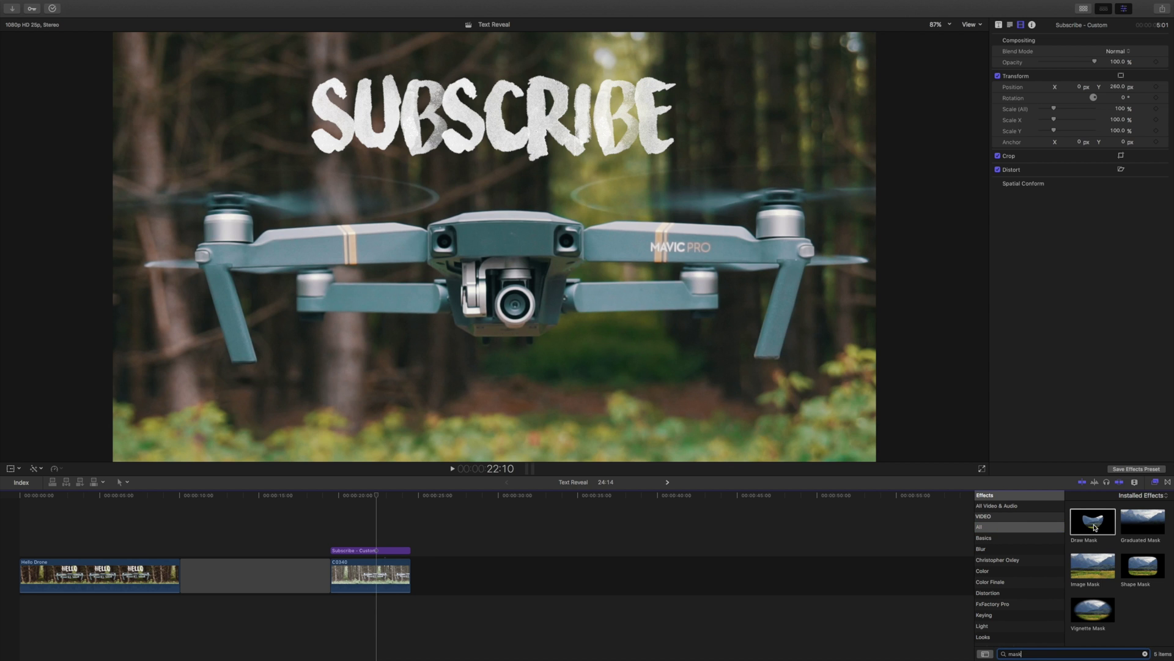
mouse_move(1095, 527)
mouse_down()
mouse_move(847, 471)
mouse_move(378, 578)
mouse_move(376, 553)
mouse_up()
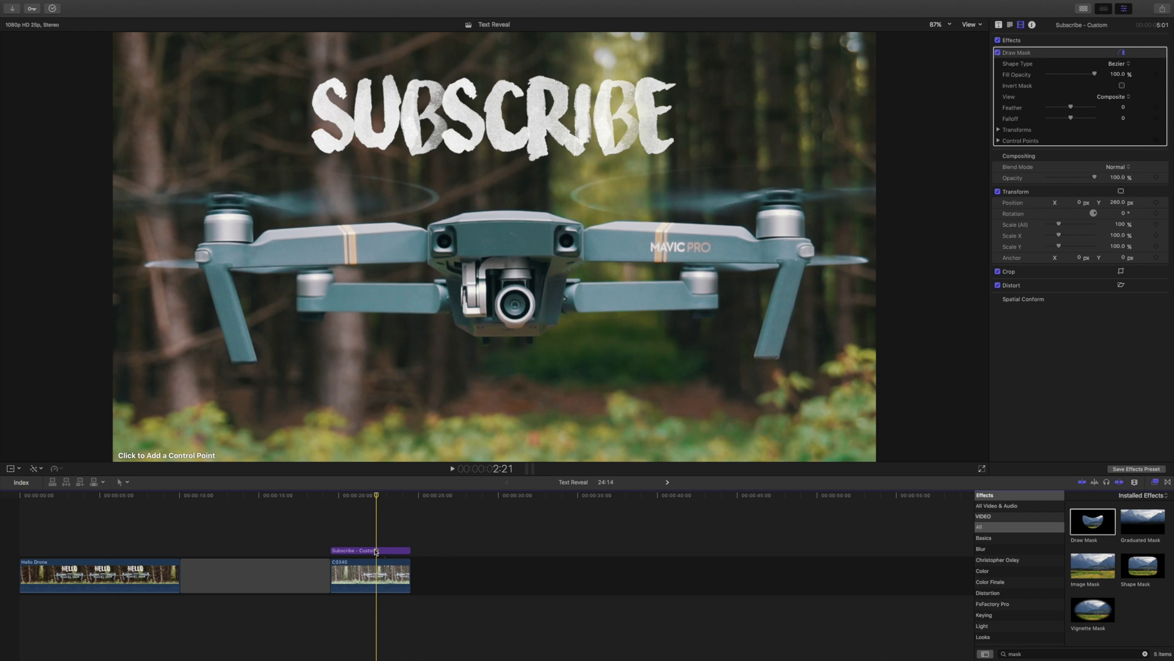
key(super+z)
click(370, 516)
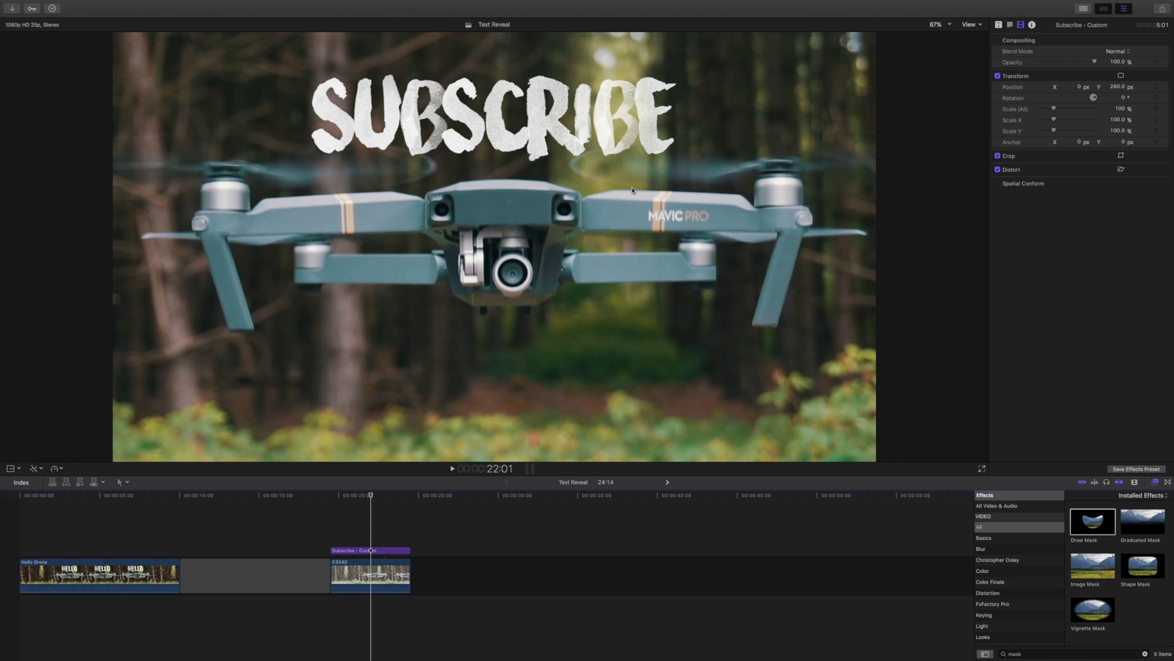
click(358, 495)
drag(358, 495, 370, 498)
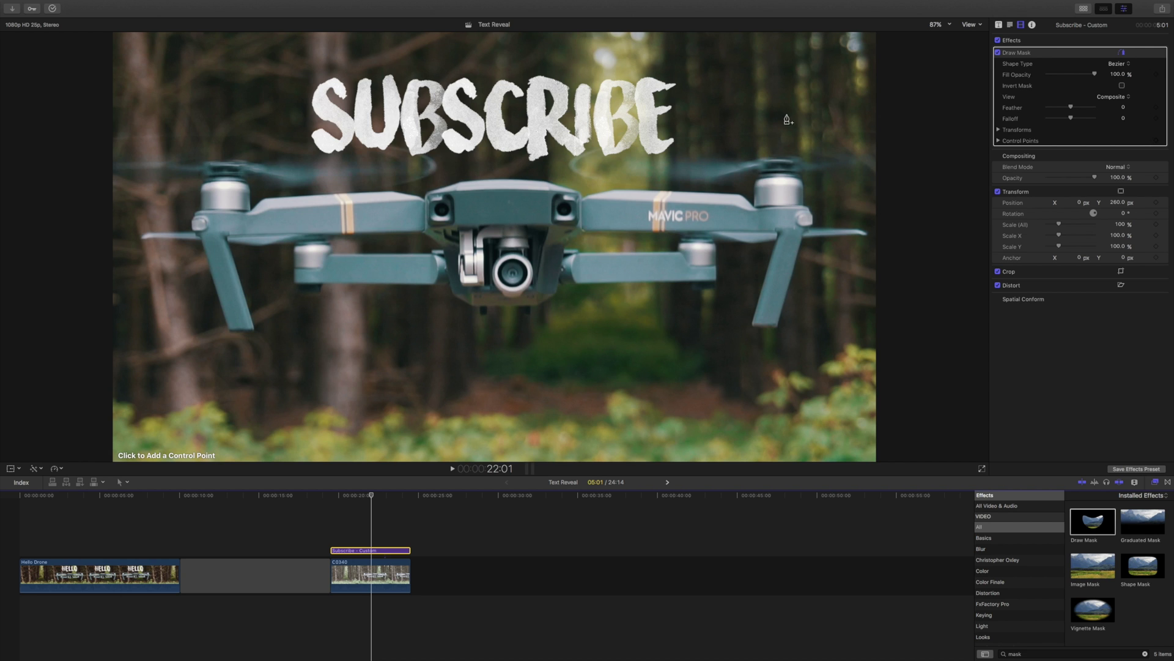
- Start the mask on the drone's left arm, redo a misplaced point, and trace toward the body
click(303, 196)
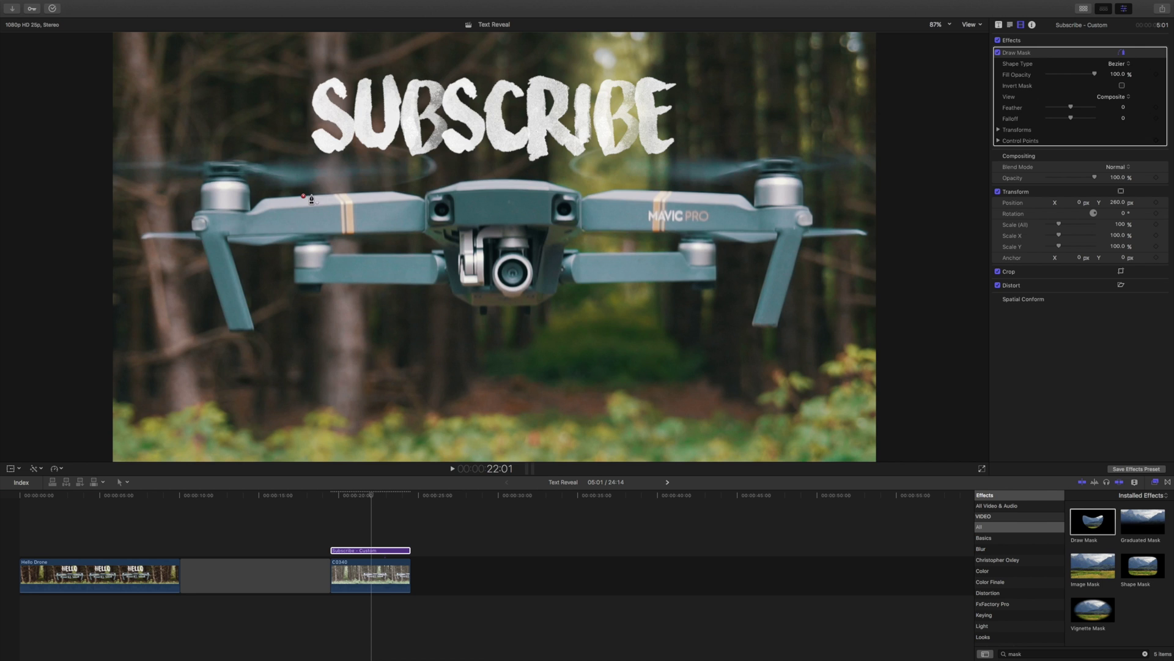
click(742, 197)
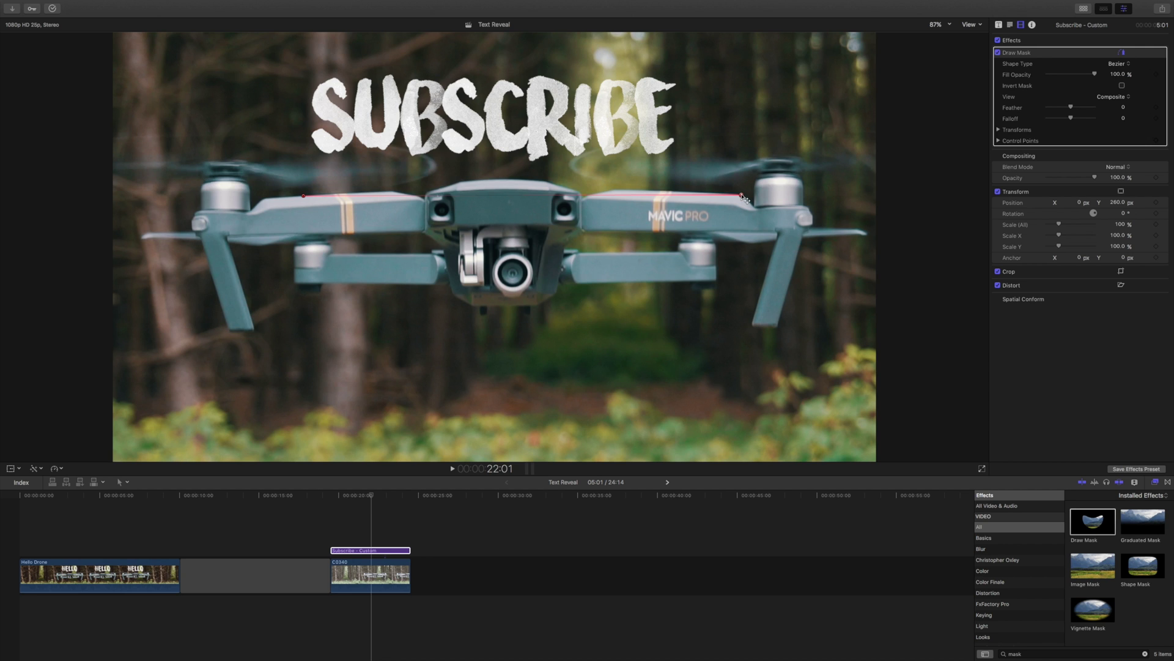
key(super+z)
click(263, 199)
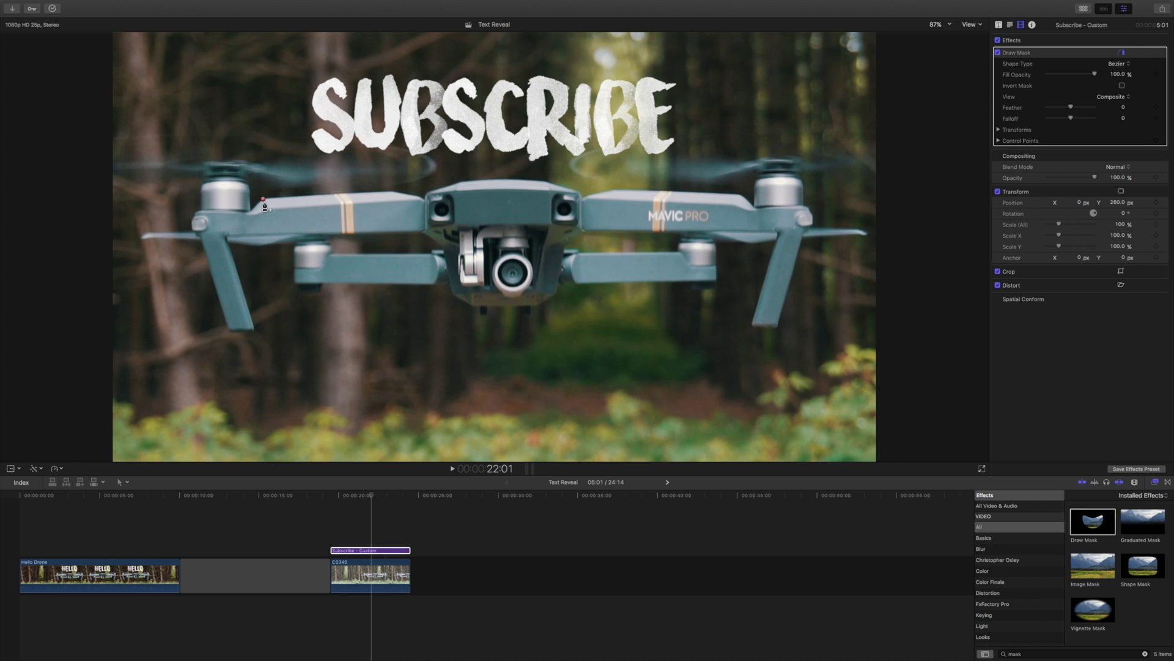
click(393, 192)
click(422, 196)
click(459, 182)
- Continue mask points across the top of the drone's body and out to its right arm
click(503, 180)
click(546, 182)
click(579, 192)
click(583, 199)
click(612, 190)
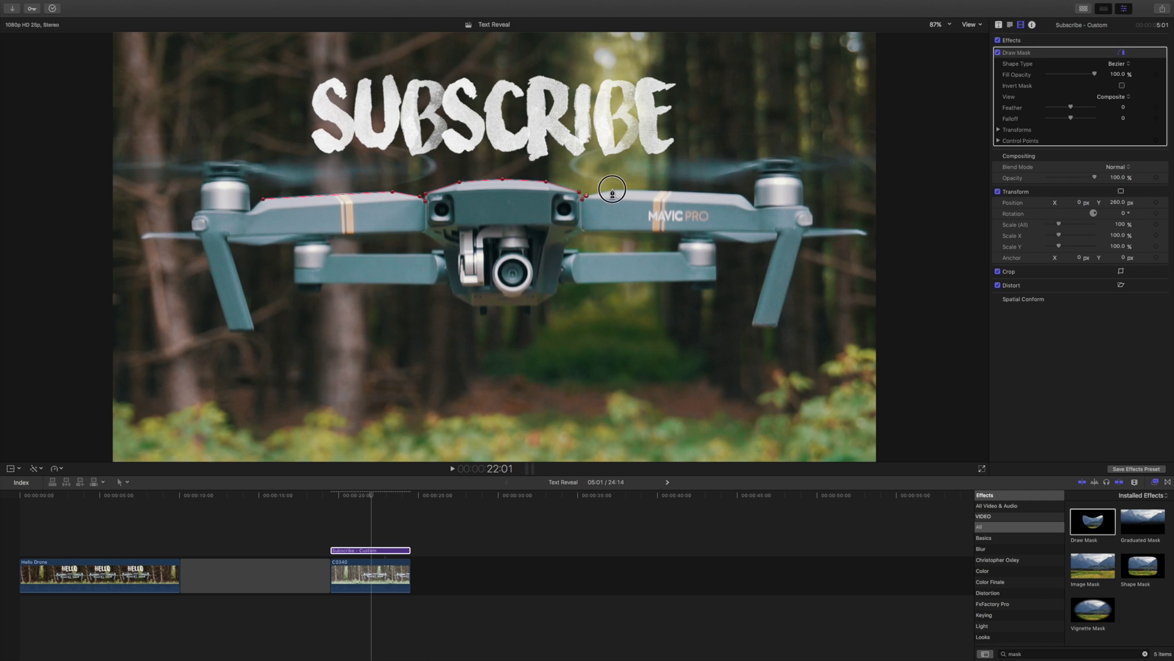
click(741, 195)
- Extend the mask past the right edge, zoom to 50%, and close it below and left of the frame
click(917, 195)
click(942, 24)
click(942, 71)
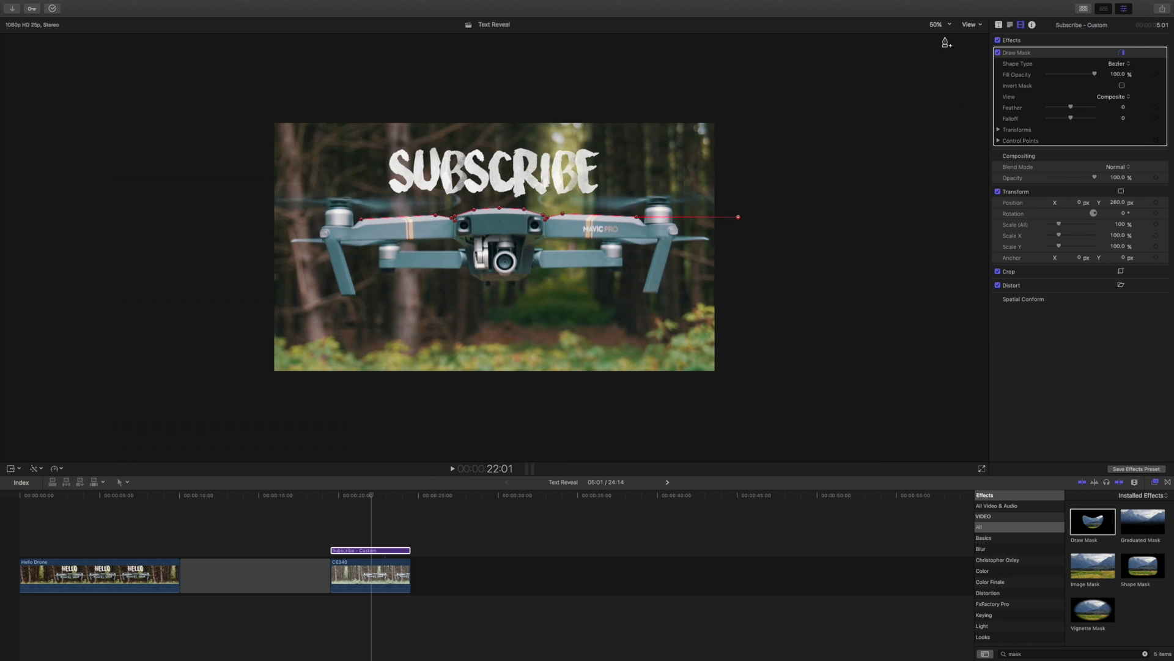
click(750, 407)
click(258, 413)
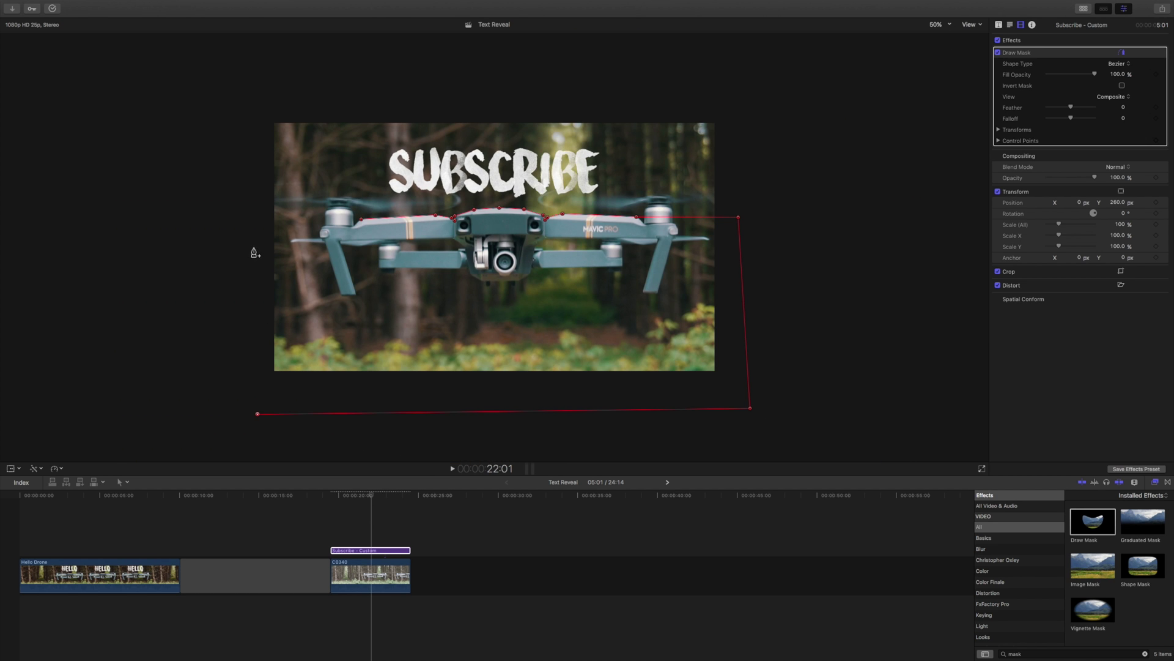
click(247, 224)
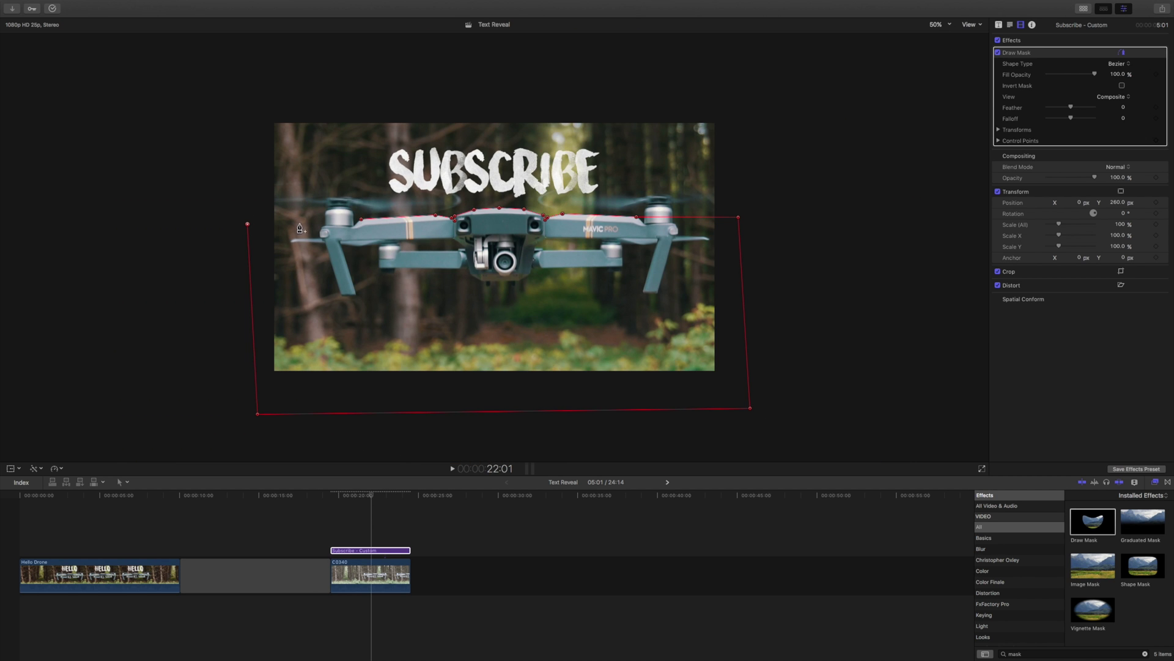
click(361, 218)
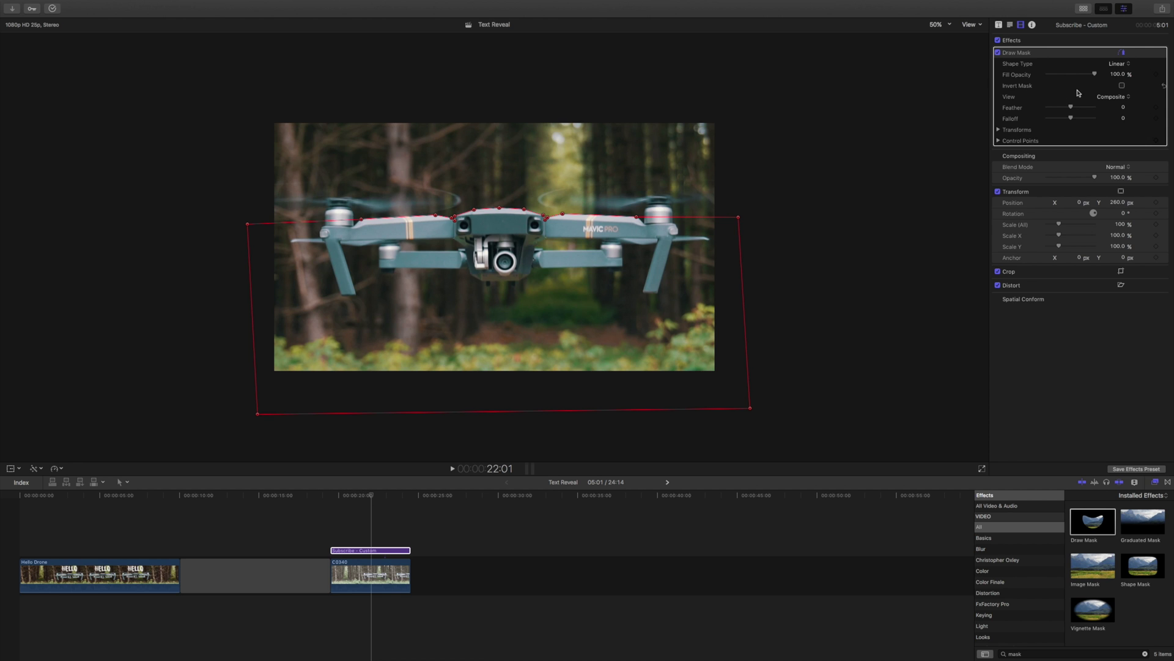
- Invert the Draw Mask, nudge the shape up across SUBSCRIBE, and fit the viewer to the window
click(1122, 86)
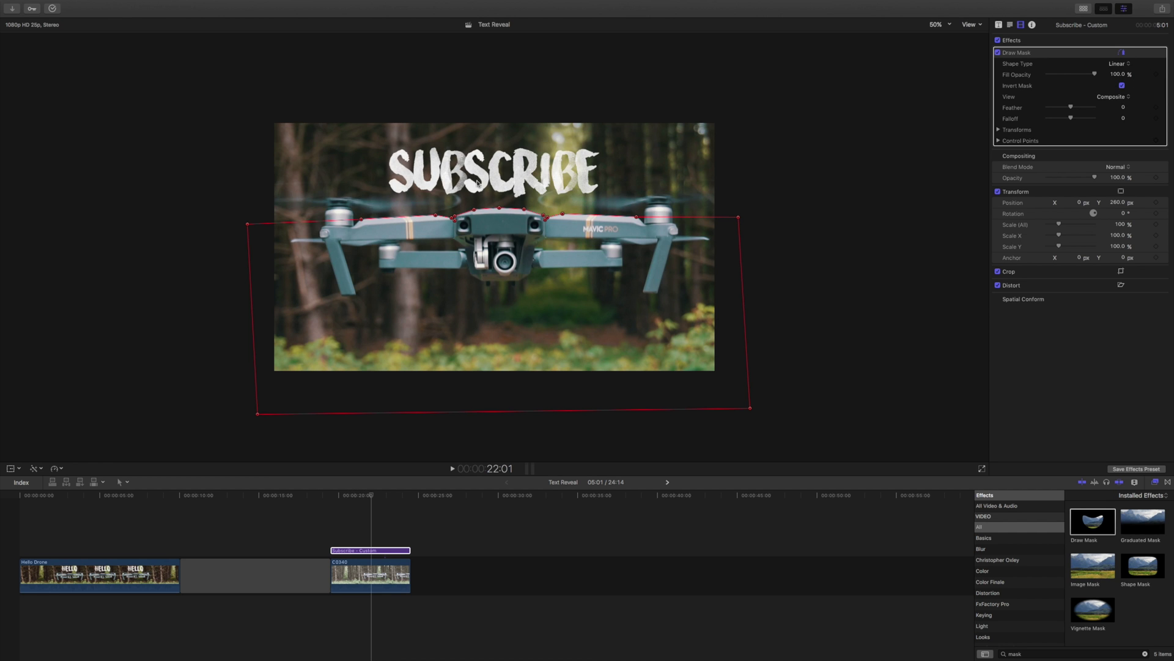
mouse_move(494, 243)
mouse_down()
mouse_move(490, 164)
mouse_move(490, 233)
mouse_up()
key(shift+z)
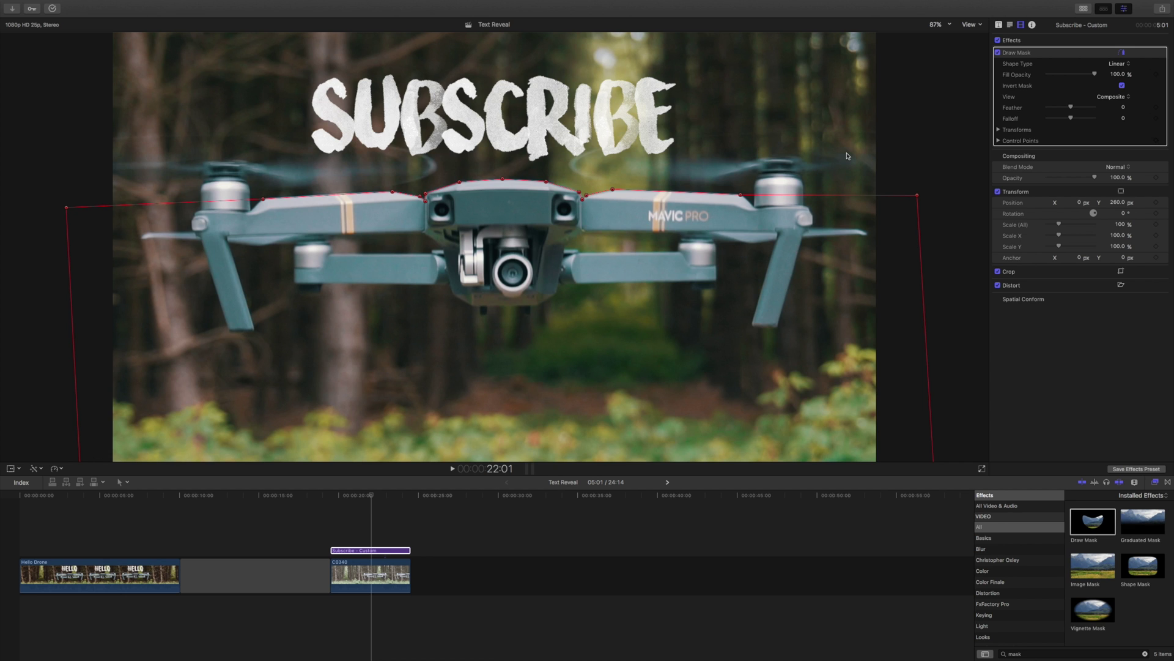
click(372, 552)
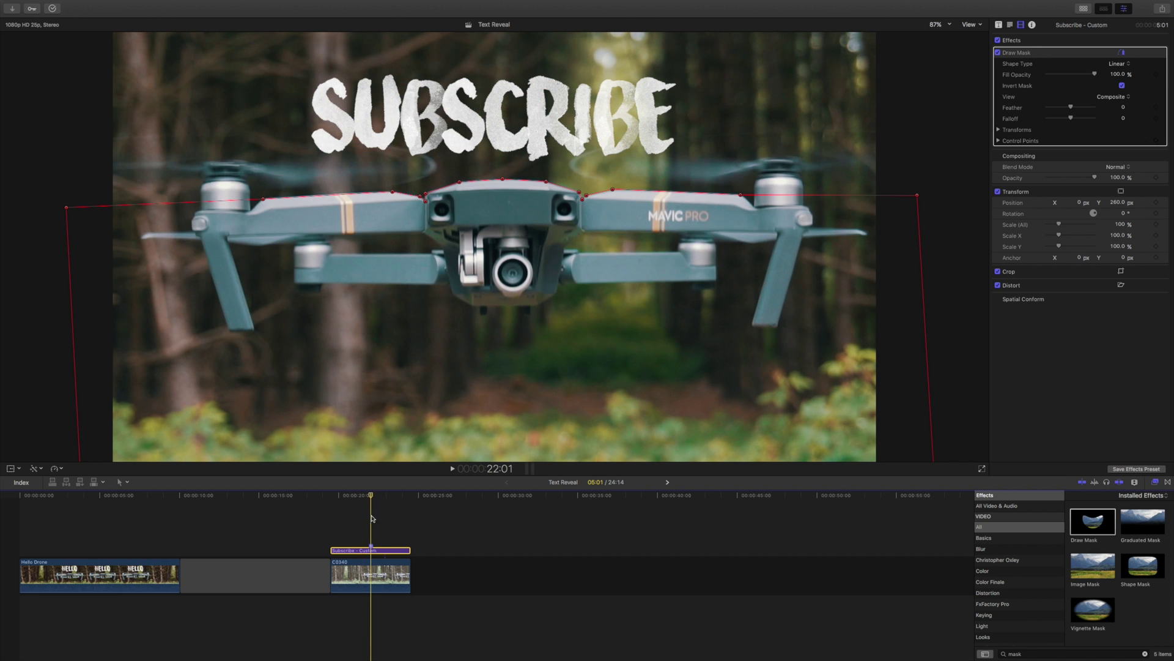
click(362, 497)
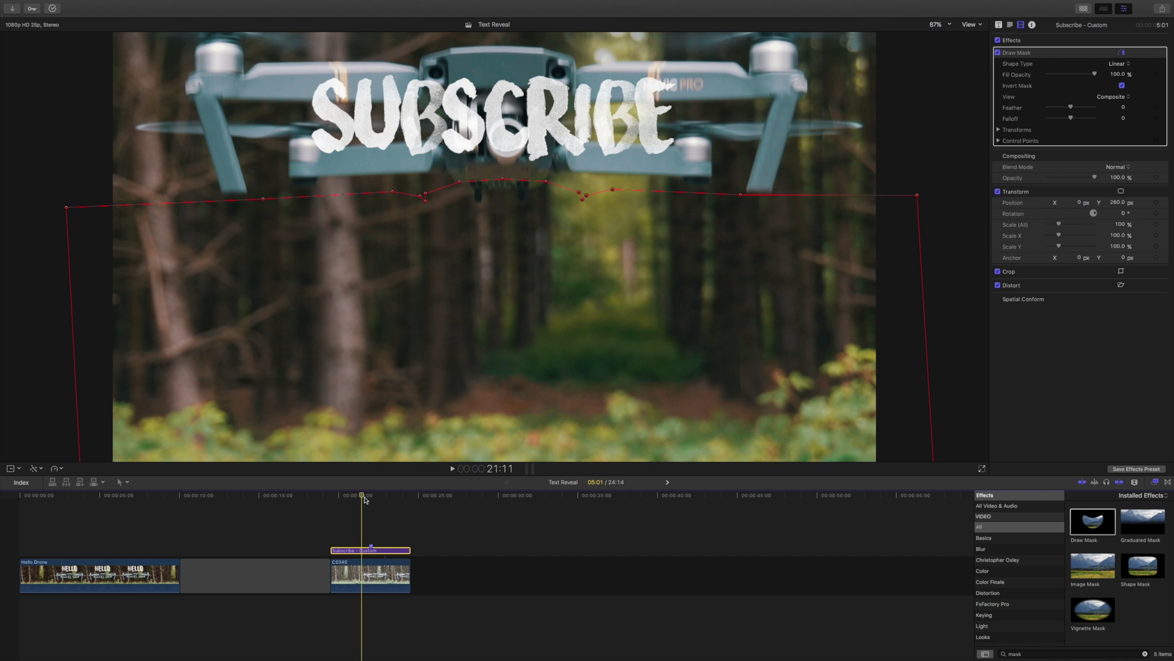
key(Right)
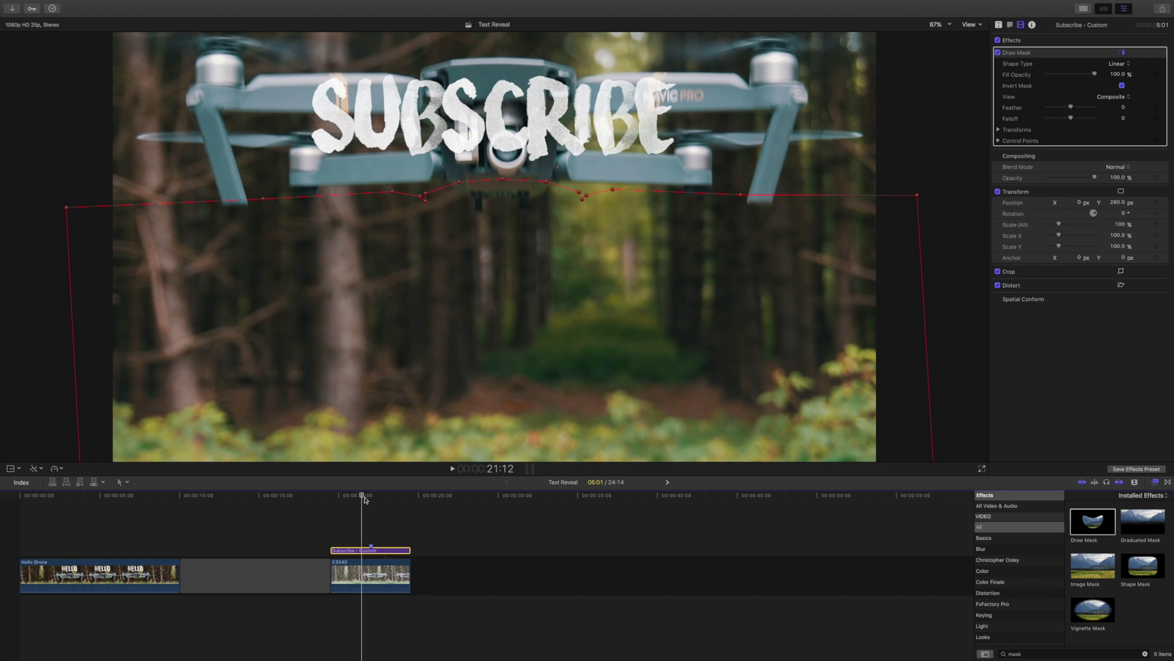
drag(365, 498, 370, 498)
click(373, 495)
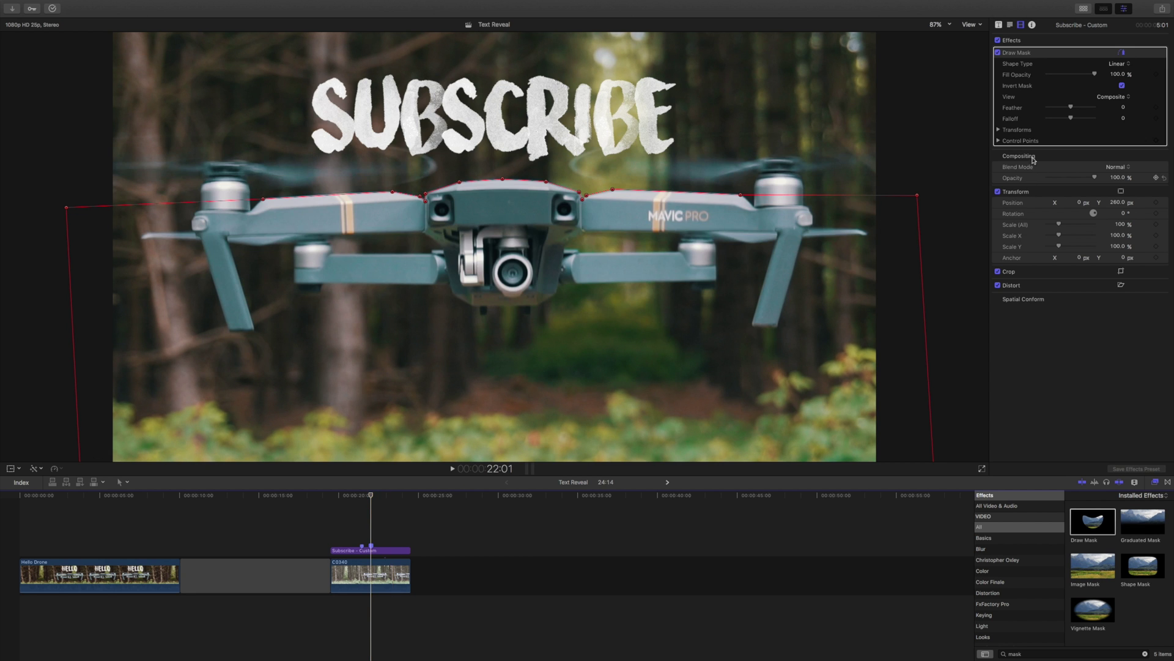
- Keyframe the Draw Mask position at 22:01, then step back a frame and raise the mask with the drone
click(1015, 131)
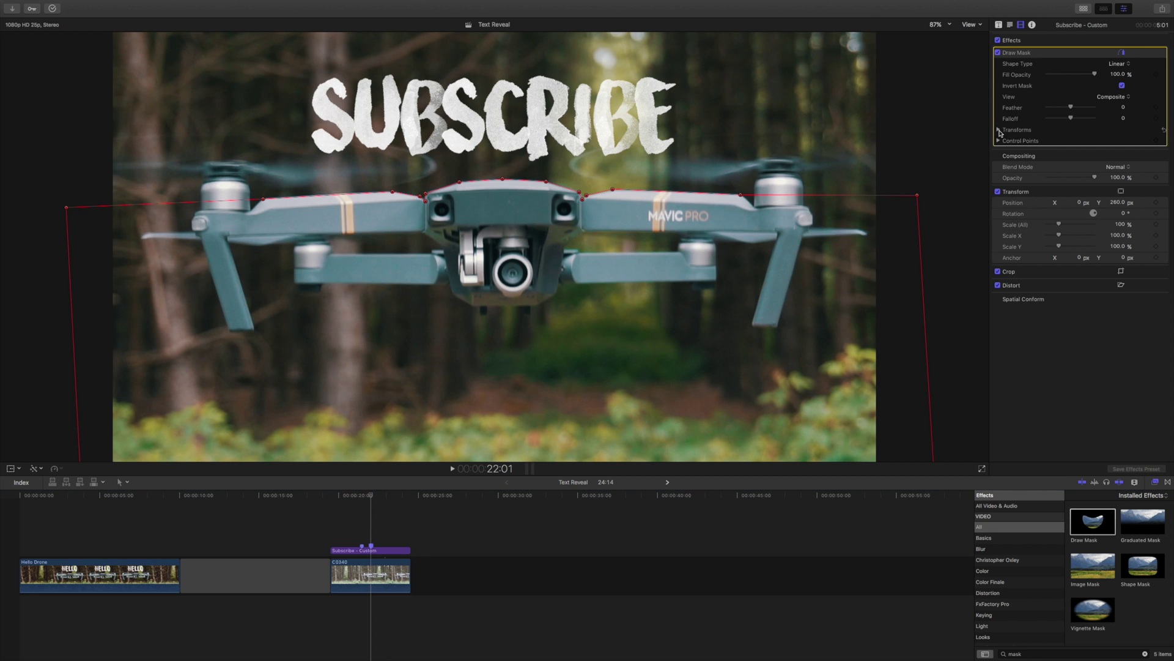
click(999, 131)
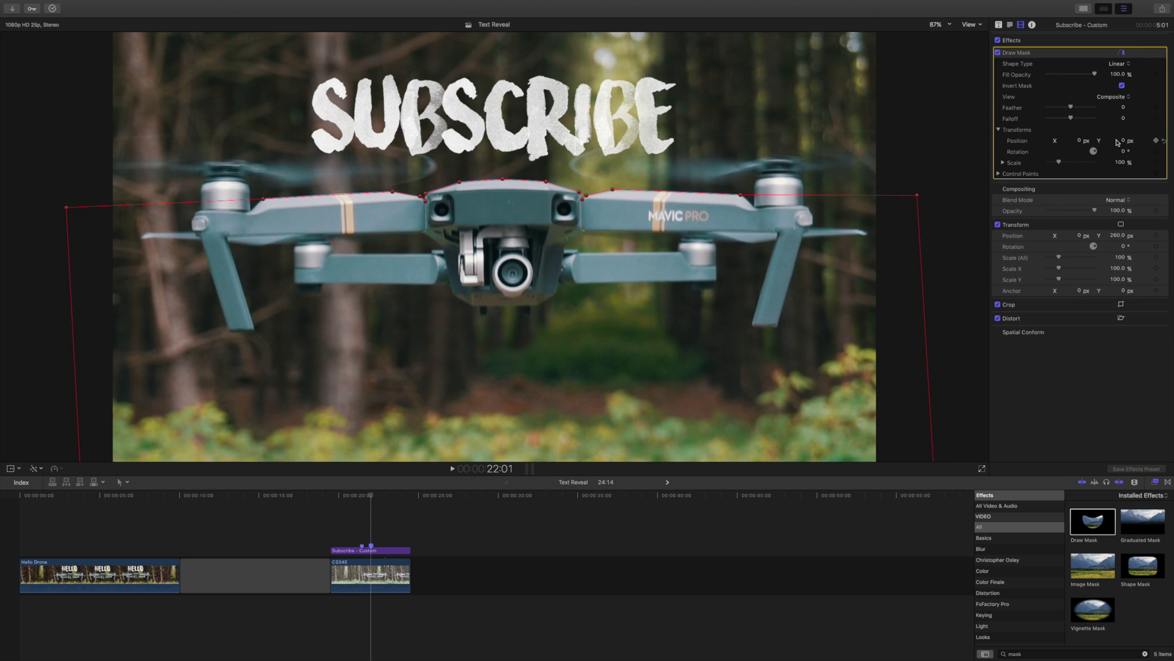
click(1155, 141)
key(Left)
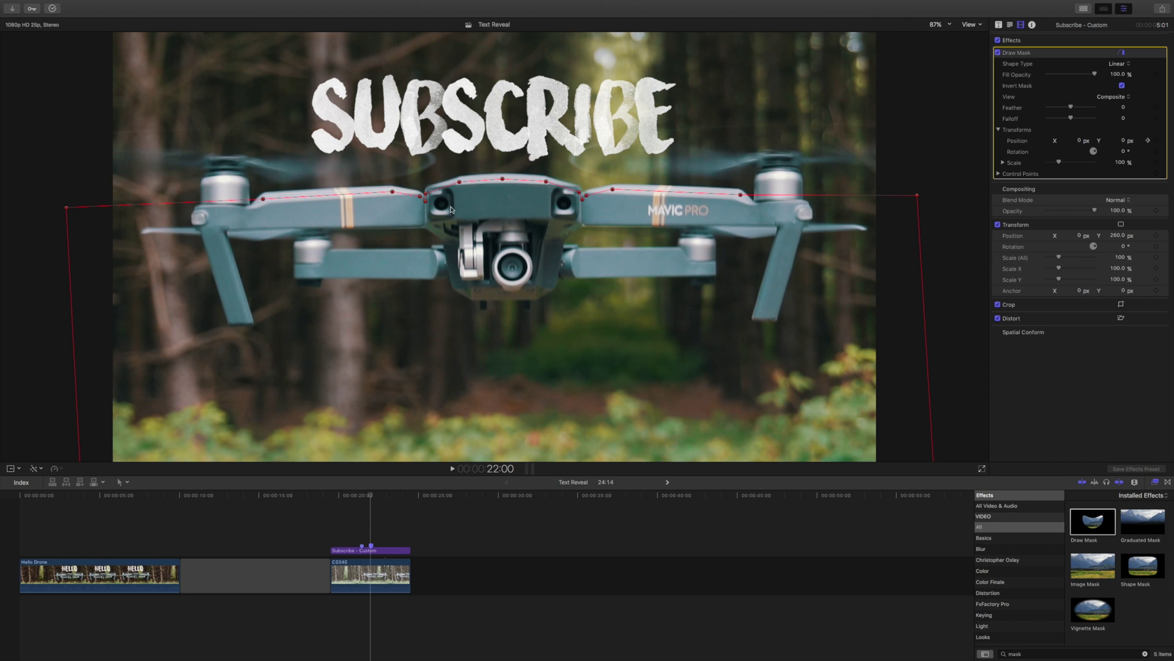
drag(507, 211, 511, 196)
key(Left)
key(Left)
key(Left)
key(Left)
- Step back further, raise the mask to follow the drone, then move the playhead to 21:00
key(Left)
key(Left)
key(Left)
key(Left)
key(Left)
key(Left)
key(Left)
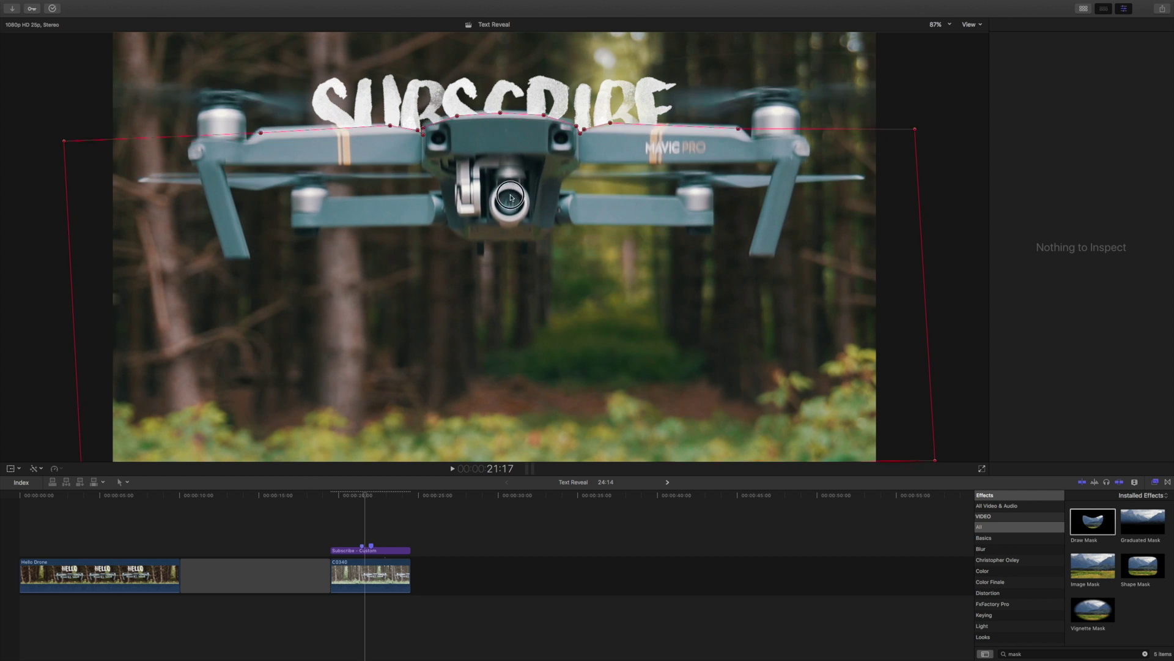
key(Left)
key(Left)
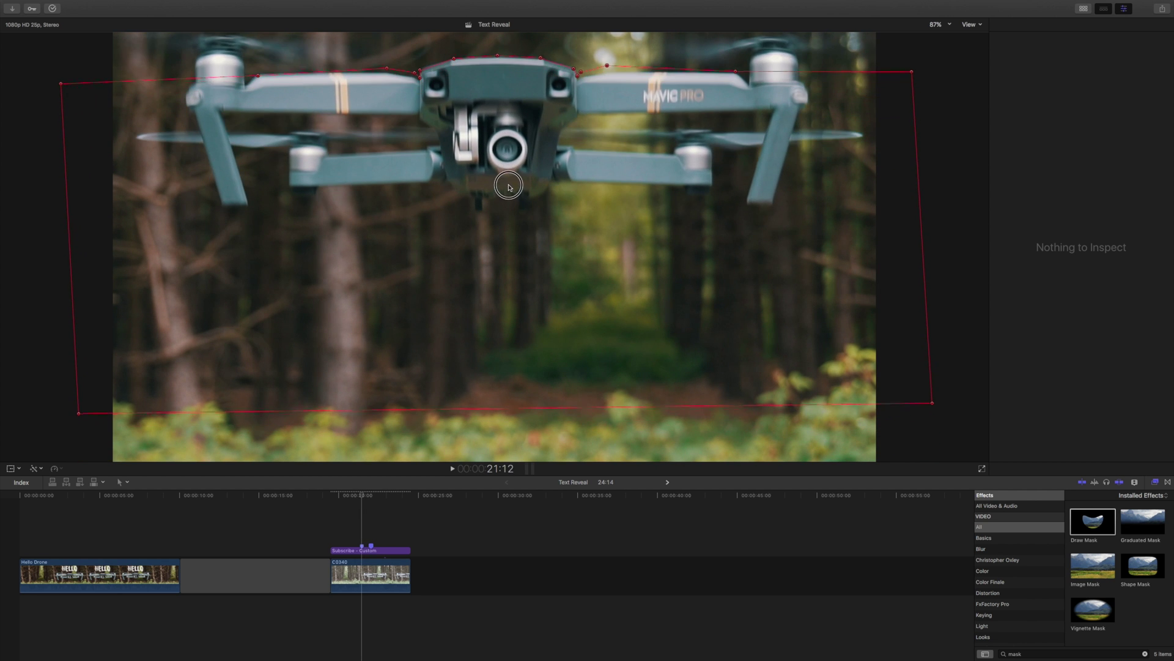
drag(510, 196, 510, 188)
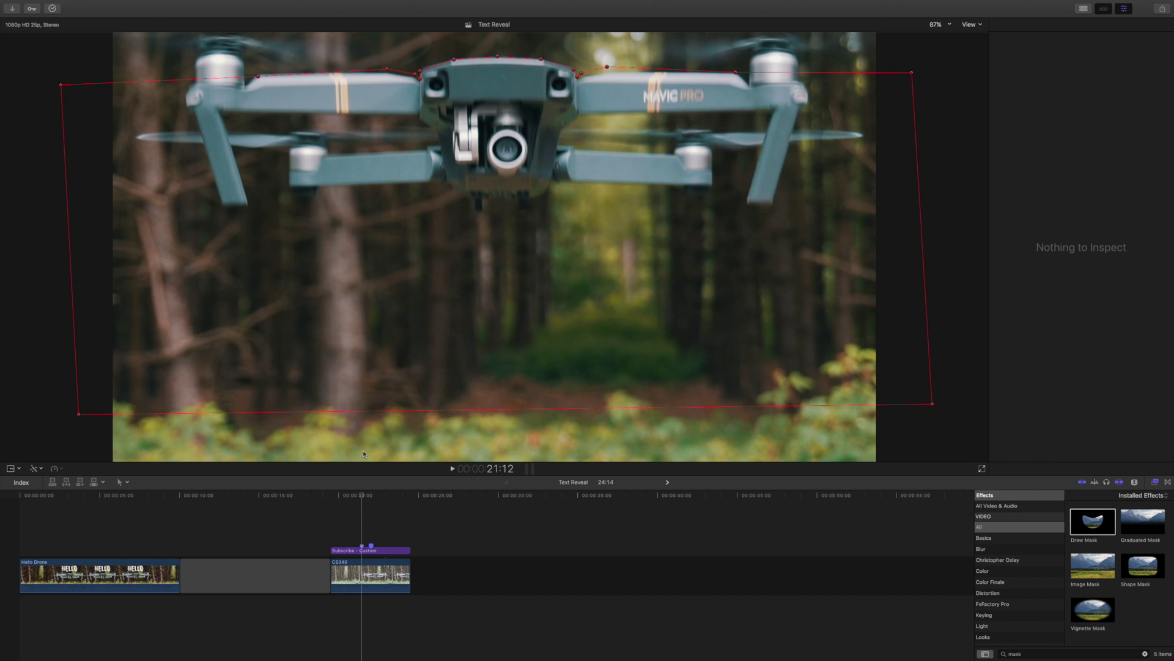
click(356, 511)
click(354, 509)
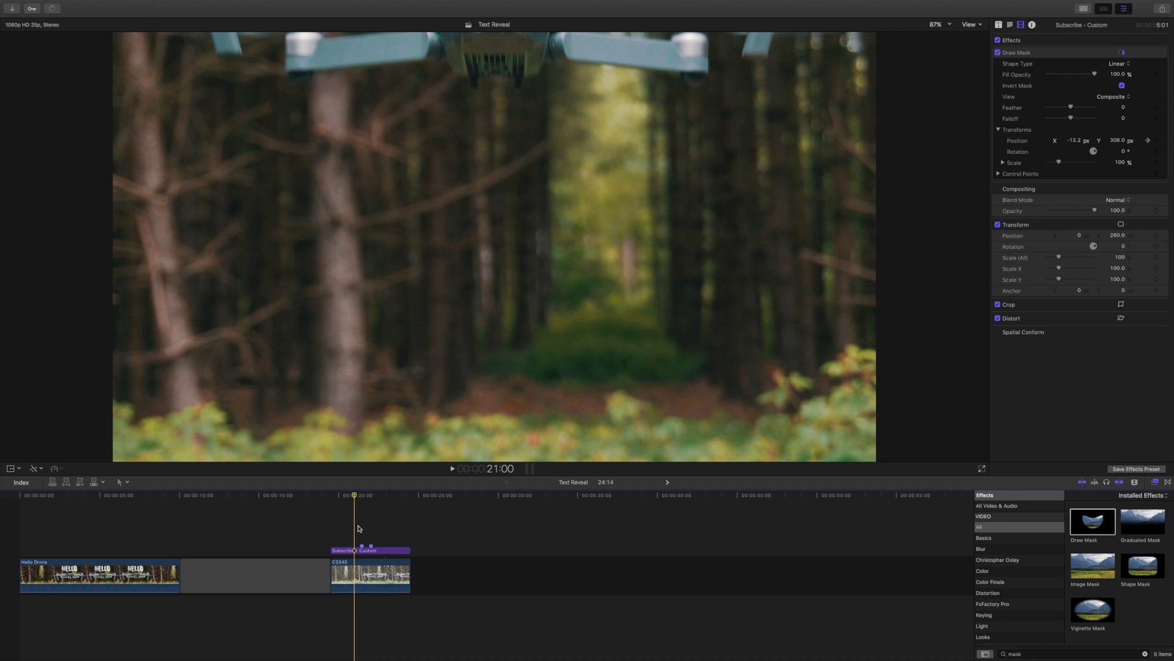
key(space)
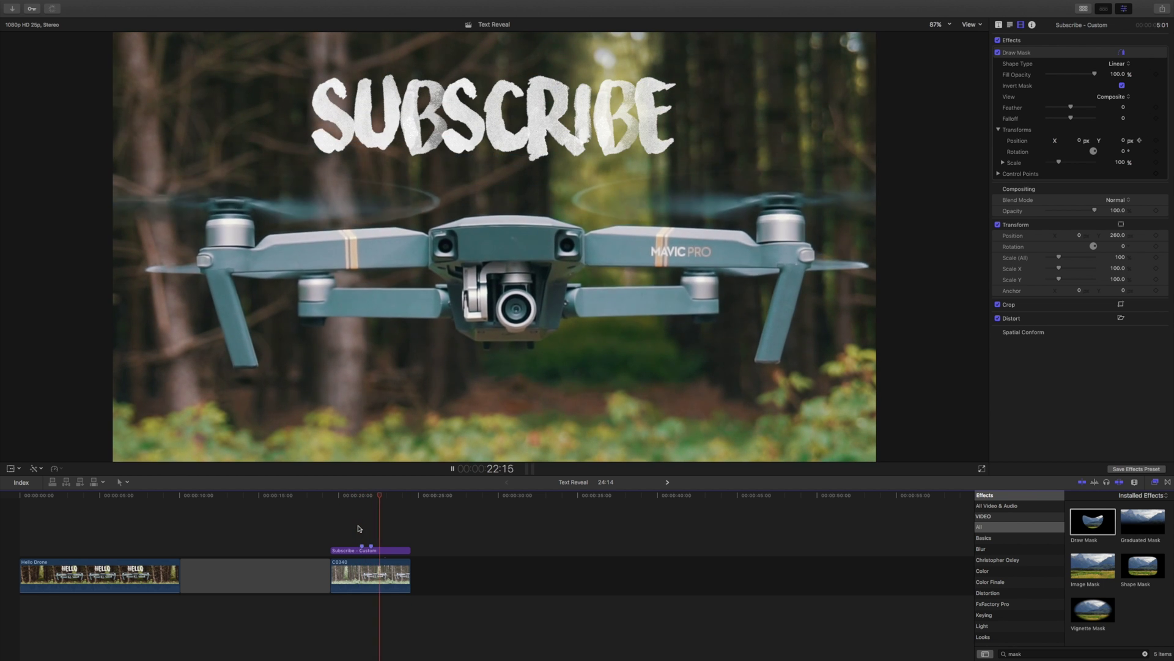
key(space)
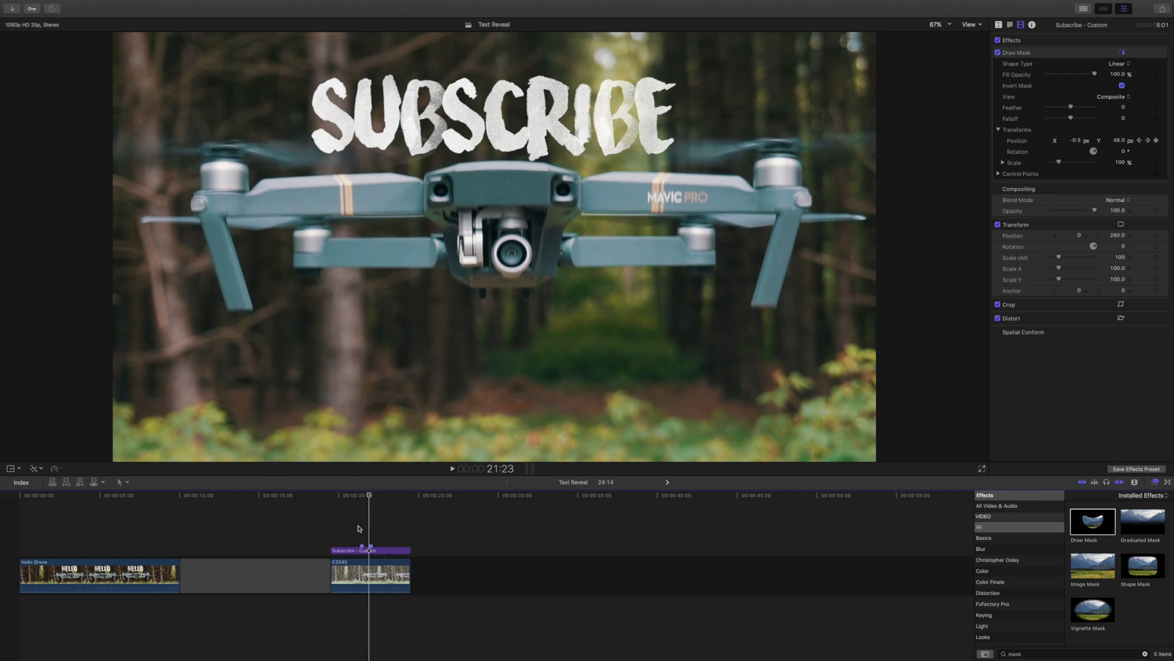
key(Left)
key(Left)
key(Left)
key(Left)
key(Left)
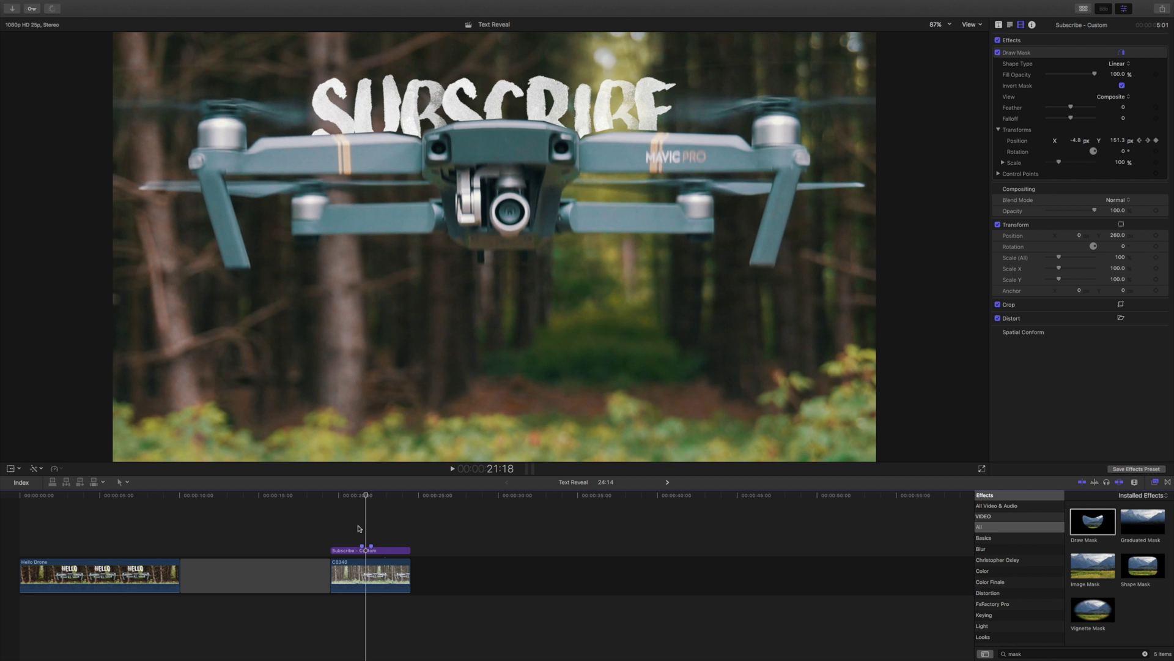
key(Right)
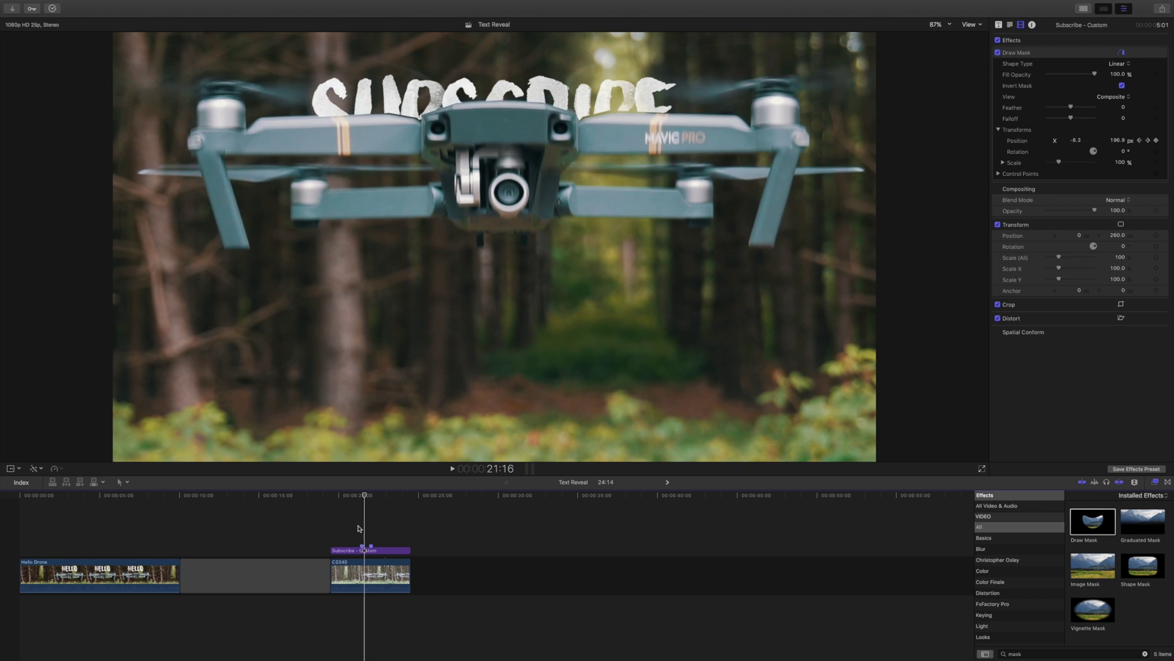
key(Left)
key(Left)
key(Left)
key(Left)
key(Left)
key(Left)
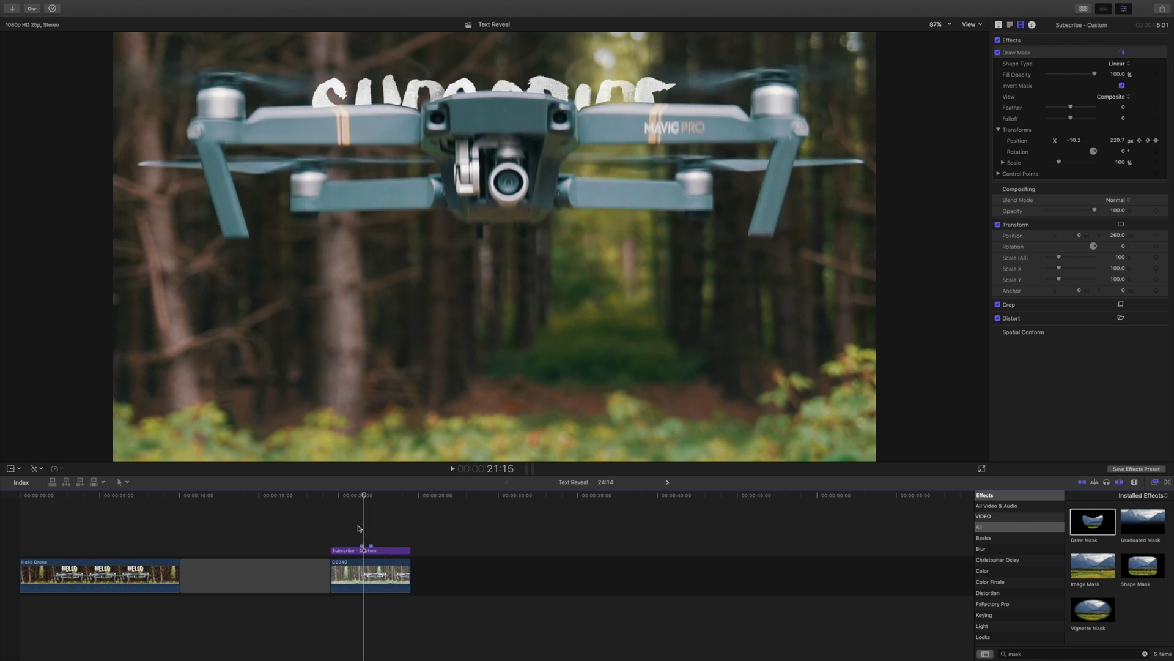
key(Right)
key(Right)
key(Right)
key(Right)
key(Right)
key(Right)
key(Right)
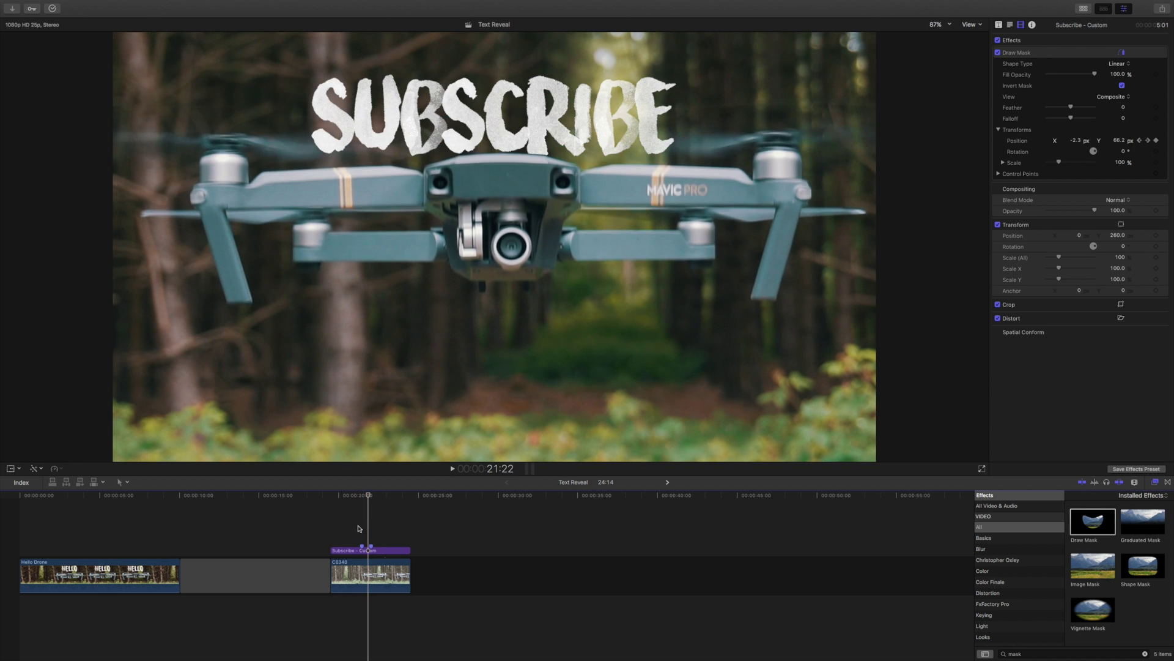
key(Left)
key(Left)
key(Left)
key(Left)
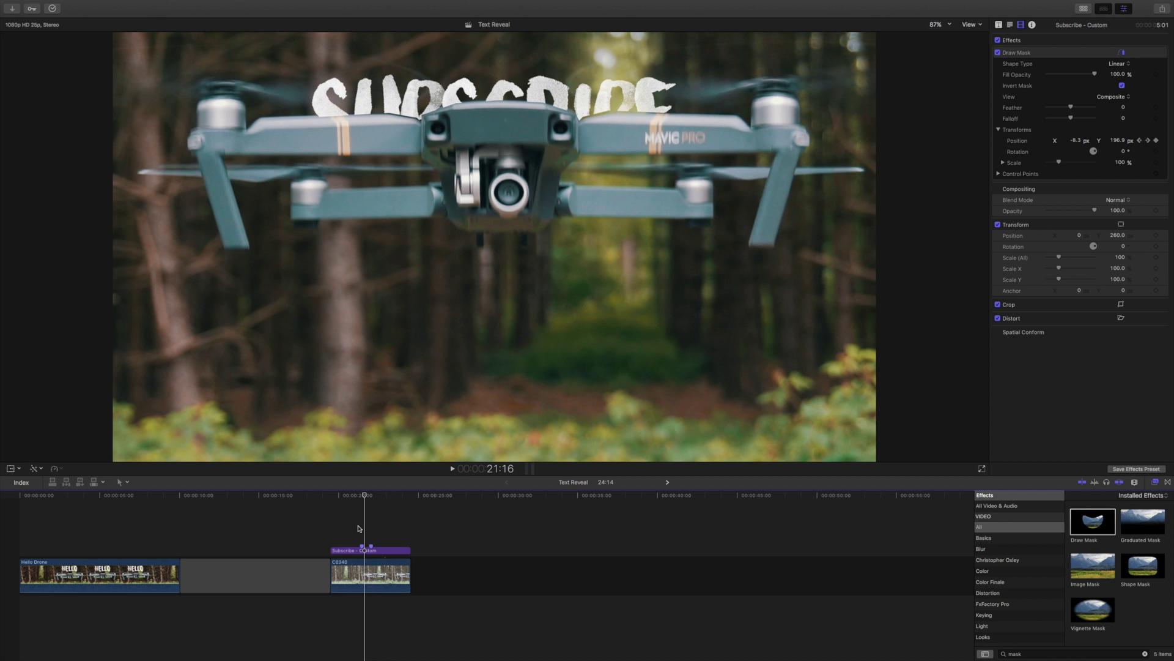
- Give the title's Draw Mask a negative feather and play back the softened reveal
click(361, 549)
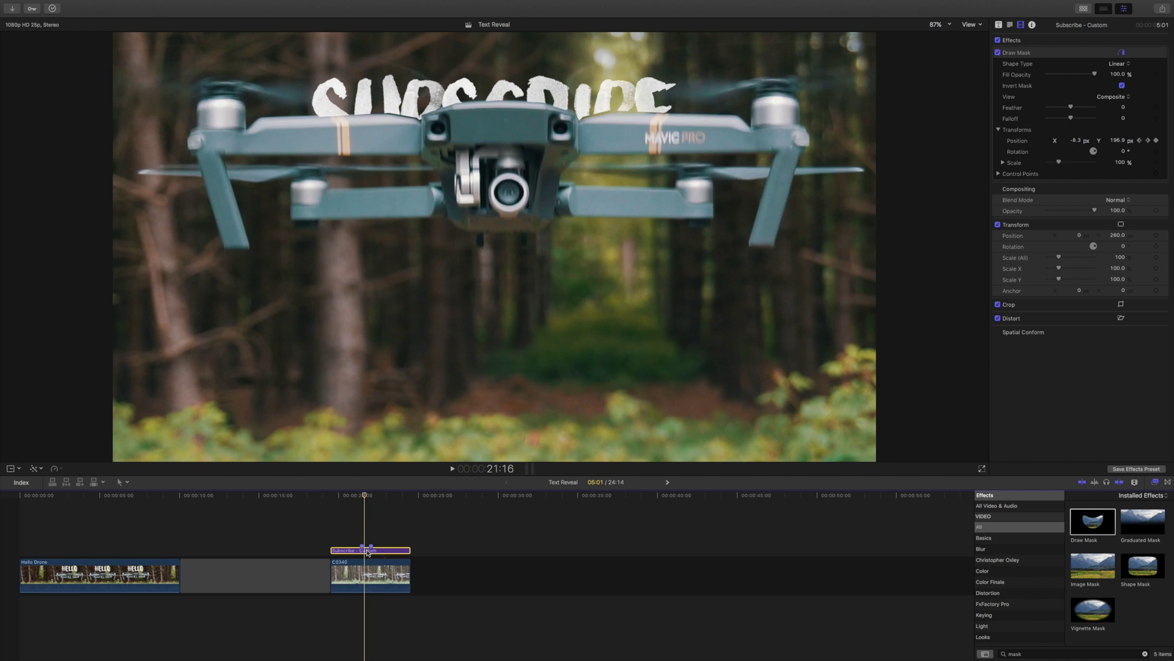
click(1050, 53)
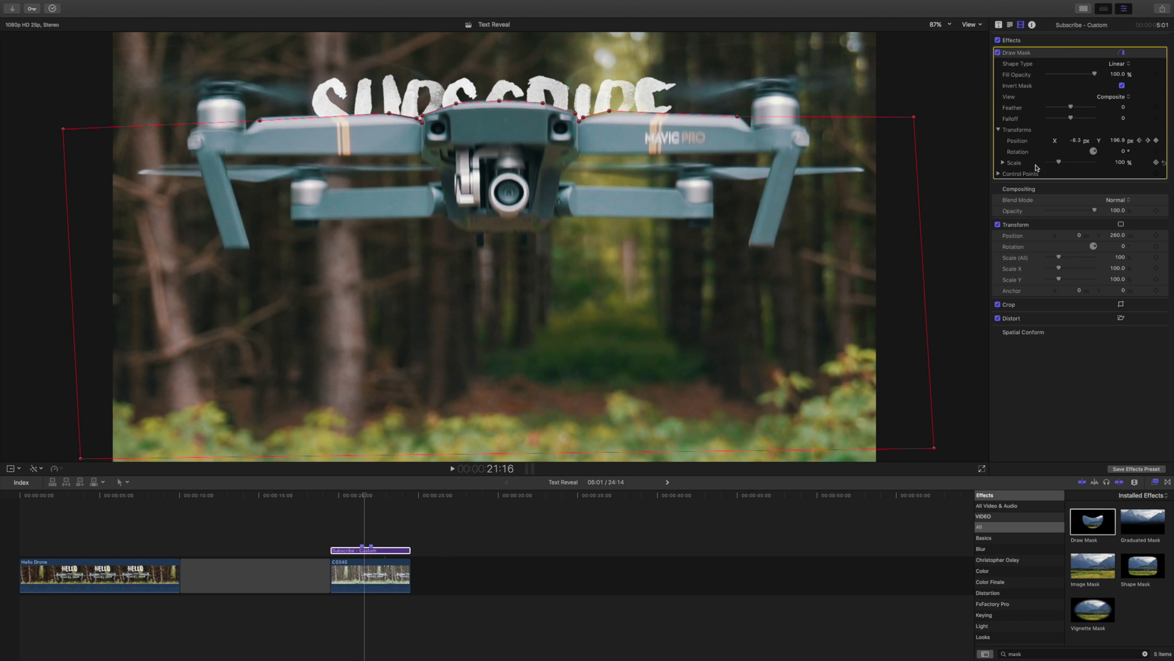
mouse_move(1070, 108)
mouse_down()
mouse_move(1076, 119)
mouse_move(1050, 118)
mouse_move(1069, 107)
mouse_move(1079, 119)
mouse_up()
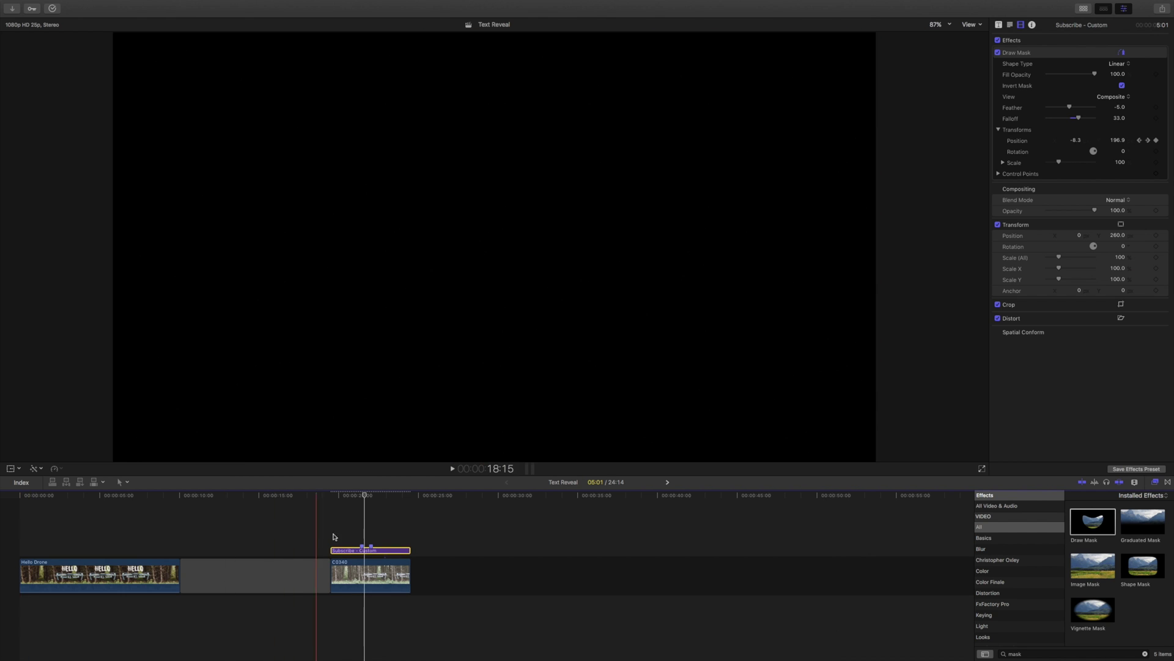
click(355, 531)
key(space)
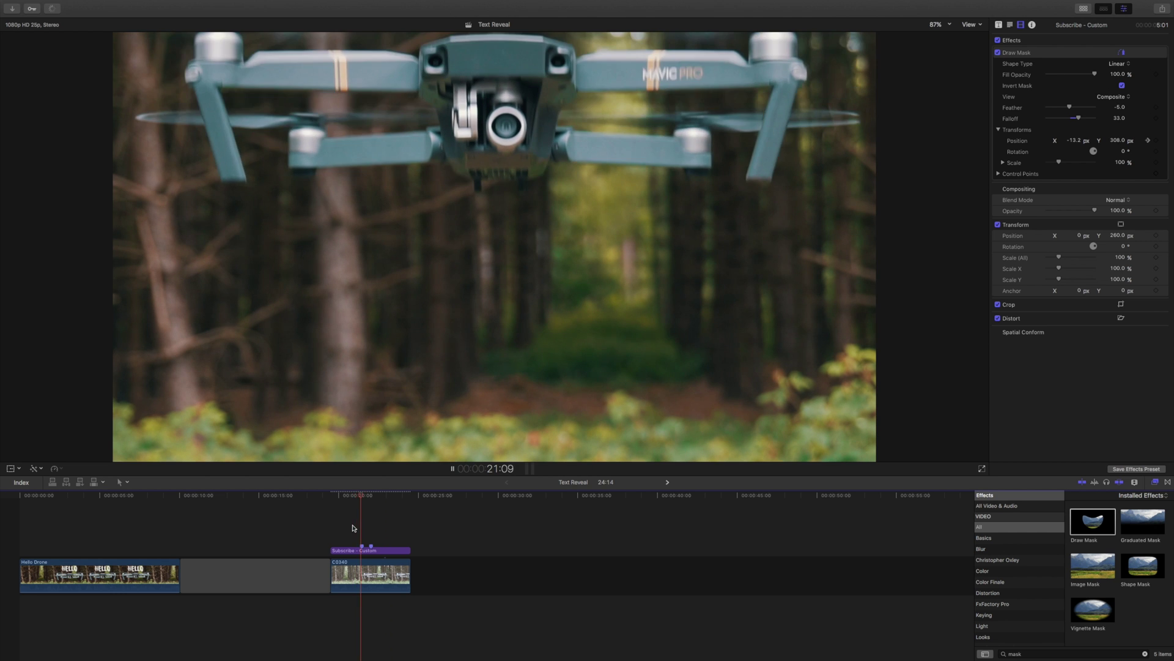
key(space)
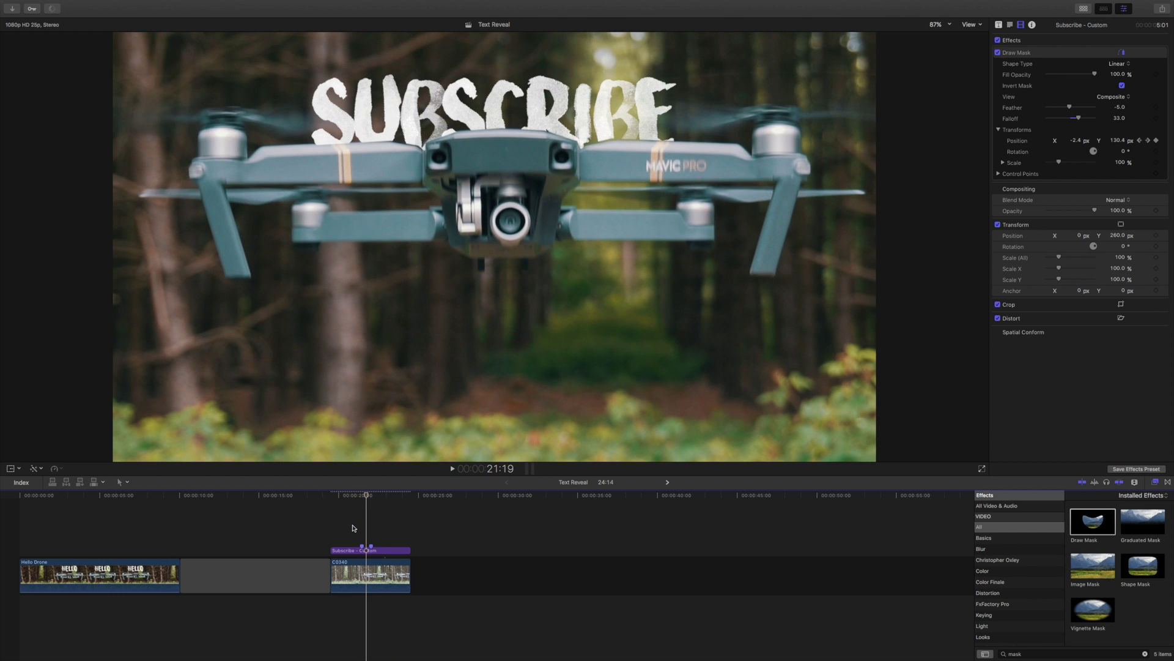
key(Left)
key(Left)
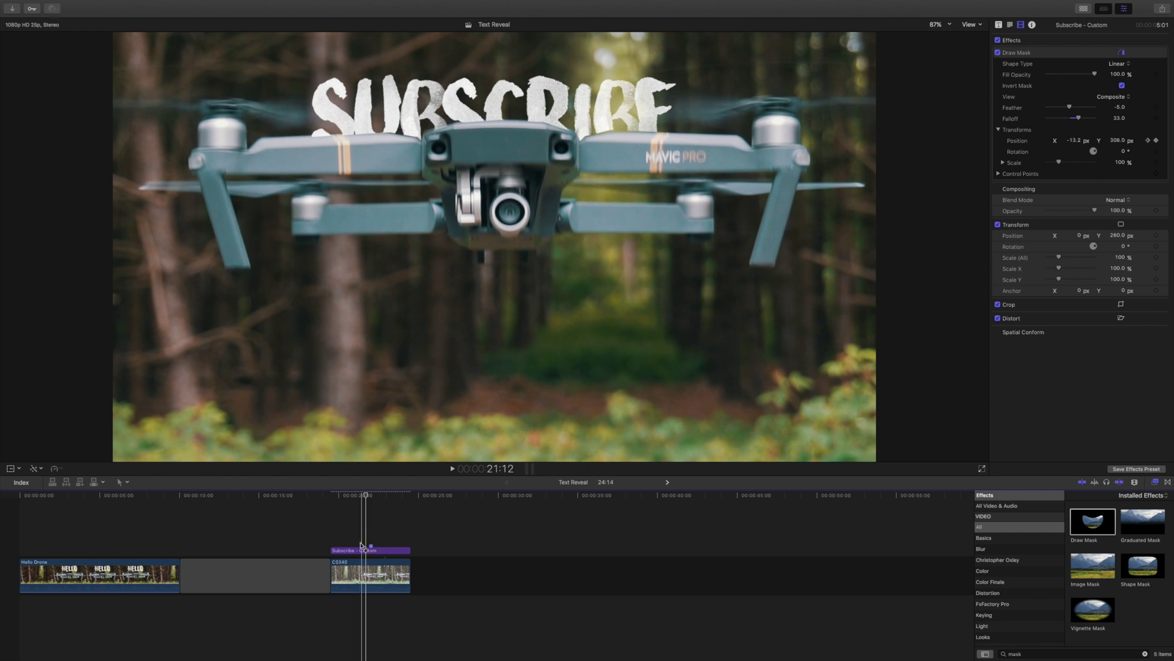
- Increase the mask falloff to 46.0, replay the reveal, and step back to frame 21:15
click(355, 550)
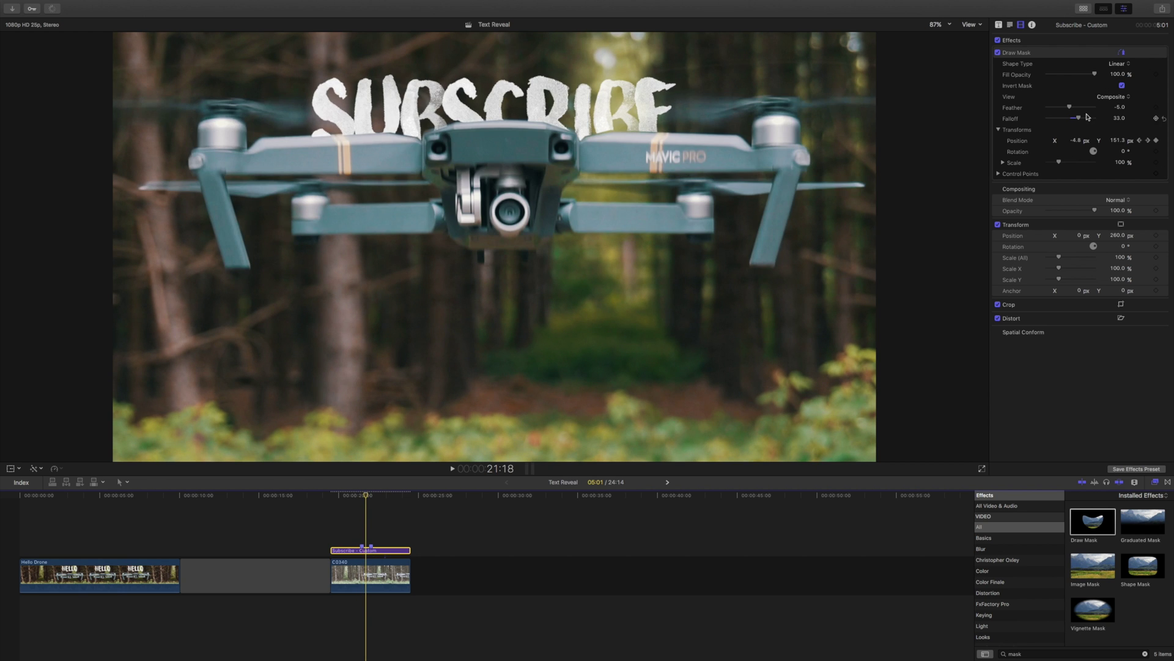
drag(1079, 117, 1071, 109)
click(349, 537)
key(space)
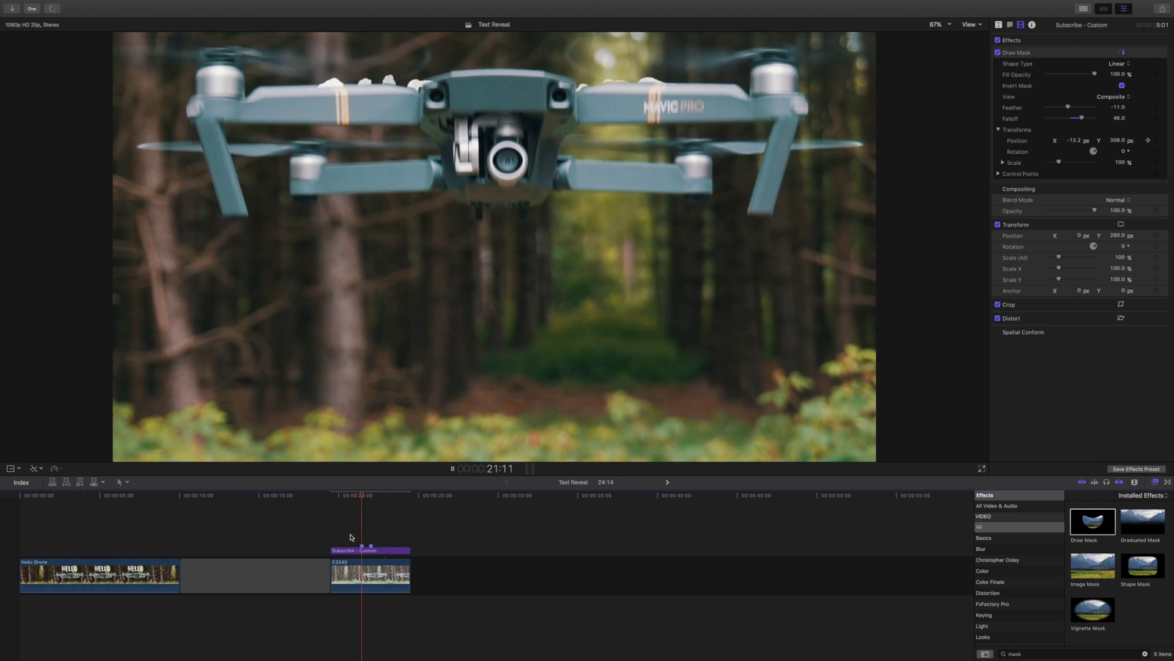
key(space)
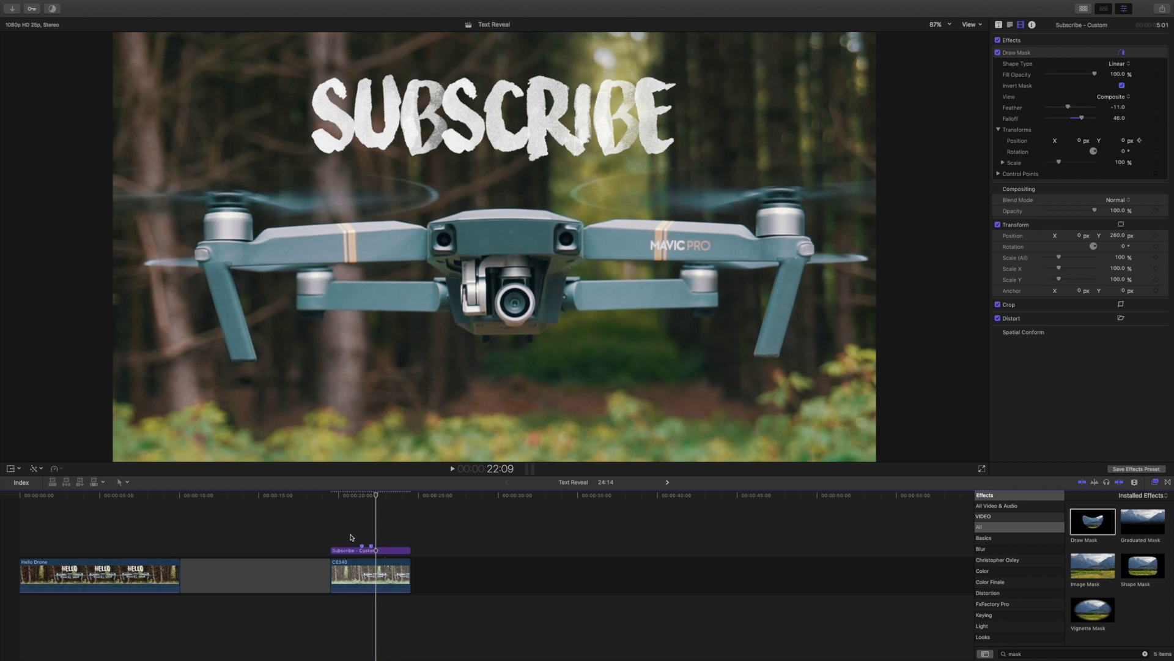
key(Left)
key(Left)
key(Left)
key(Left)
key(Left)
key(Left)
key(Left)
key(Left)
key(Left)
key(Left)
key(Left)
key(Left)
key(Left)
key(Left)
key(Left)
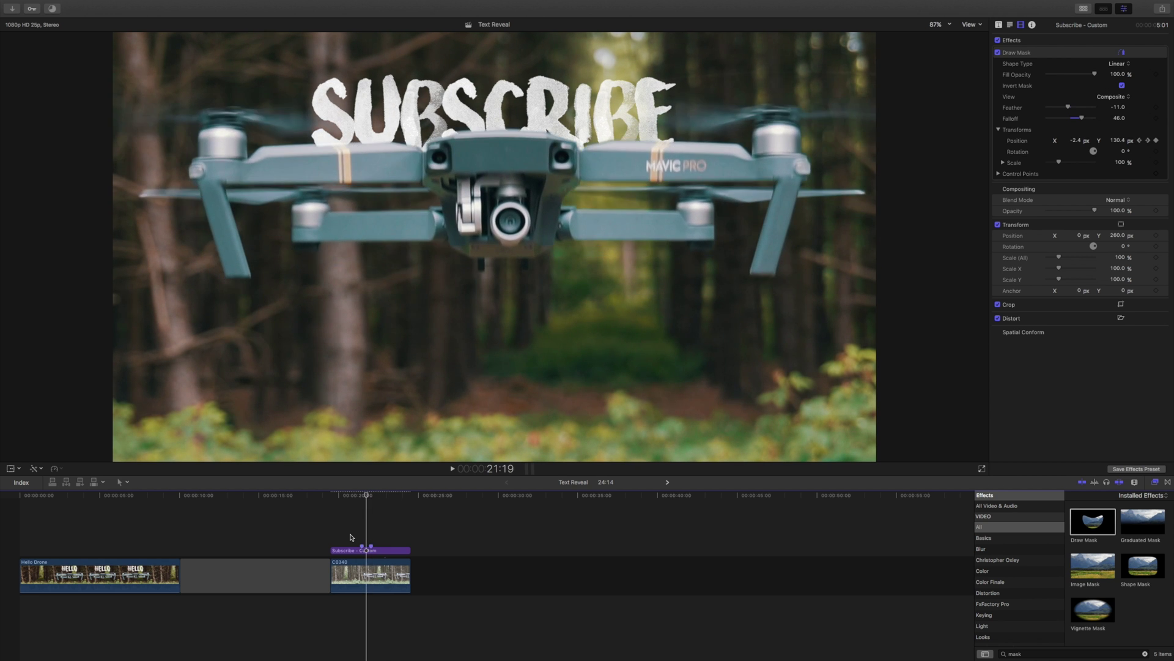
key(Left)
key(Left)
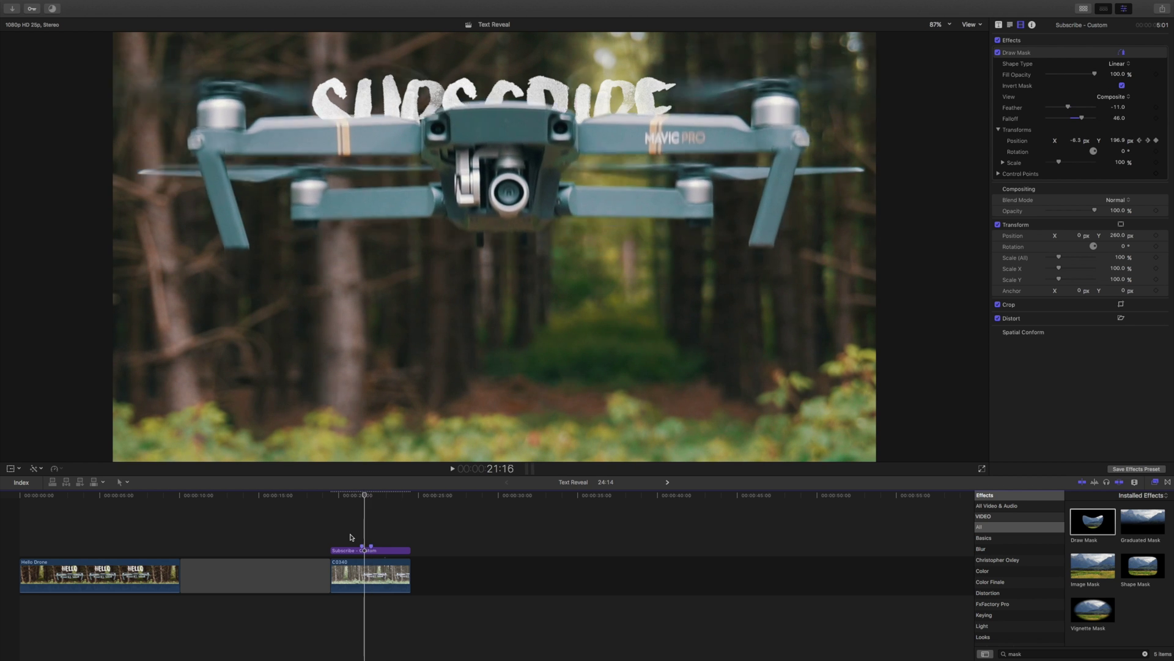
key(Left)
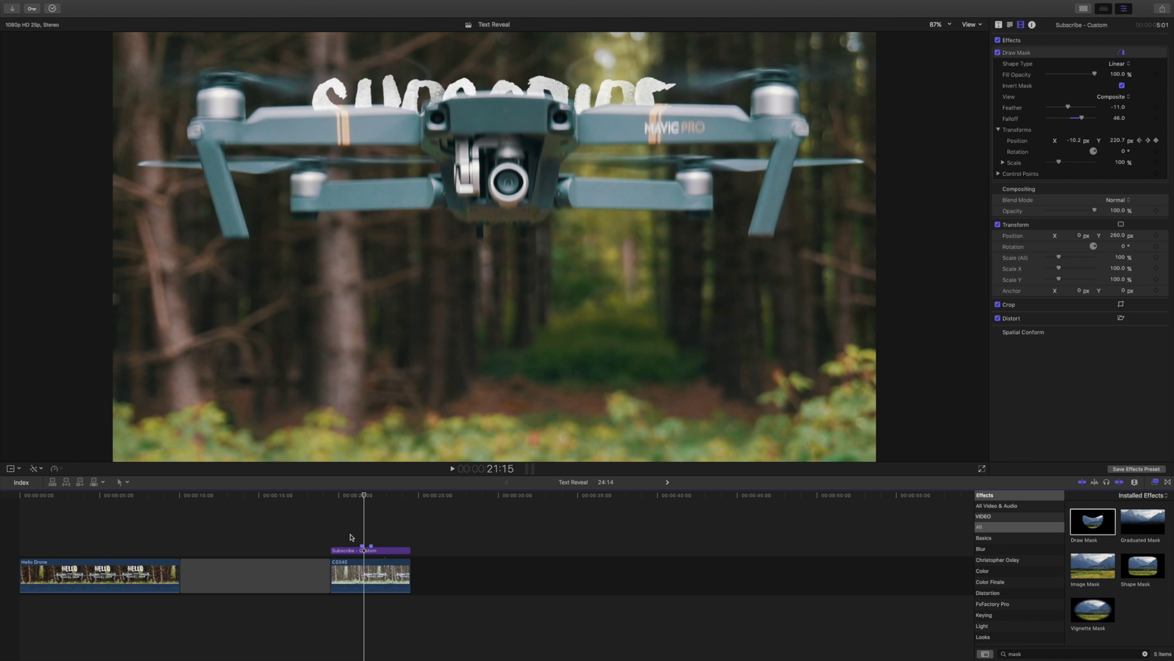
- Reset the title's Draw Mask position to 0, 0 and move the playhead to 22:01
click(361, 549)
click(1074, 133)
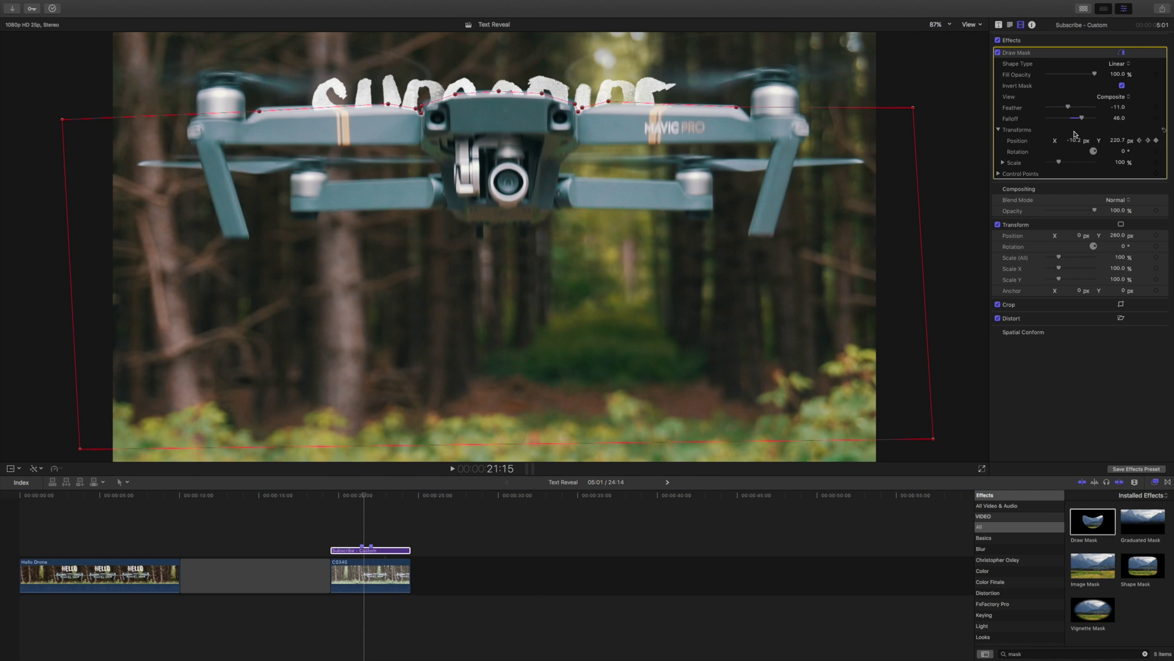
click(1166, 134)
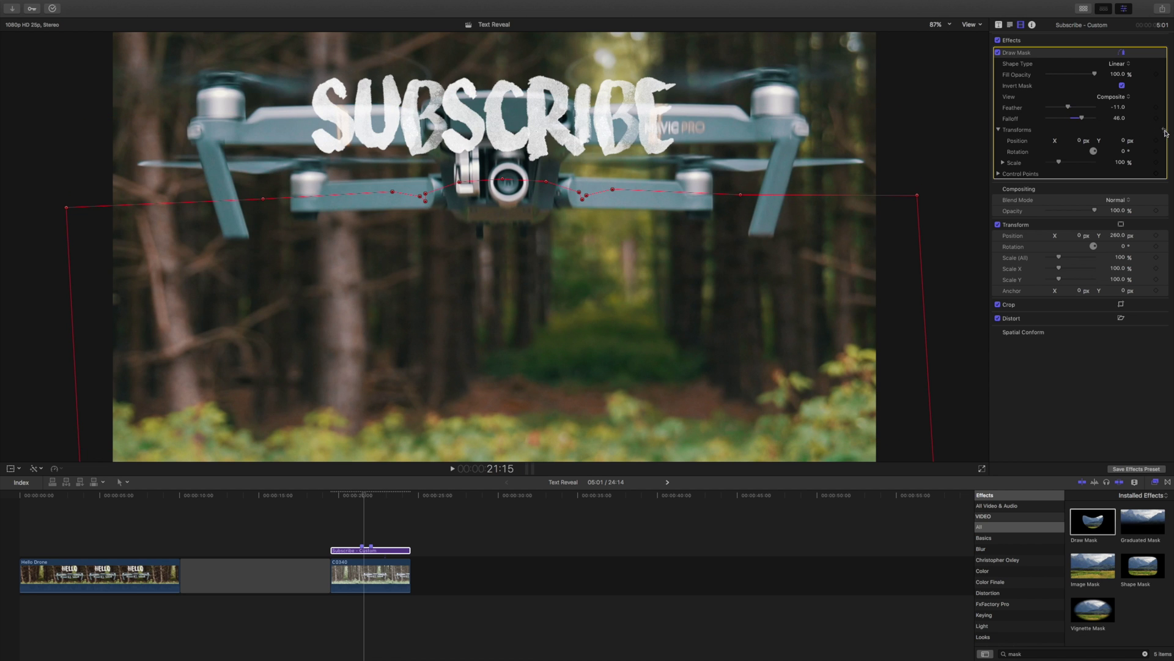
click(371, 531)
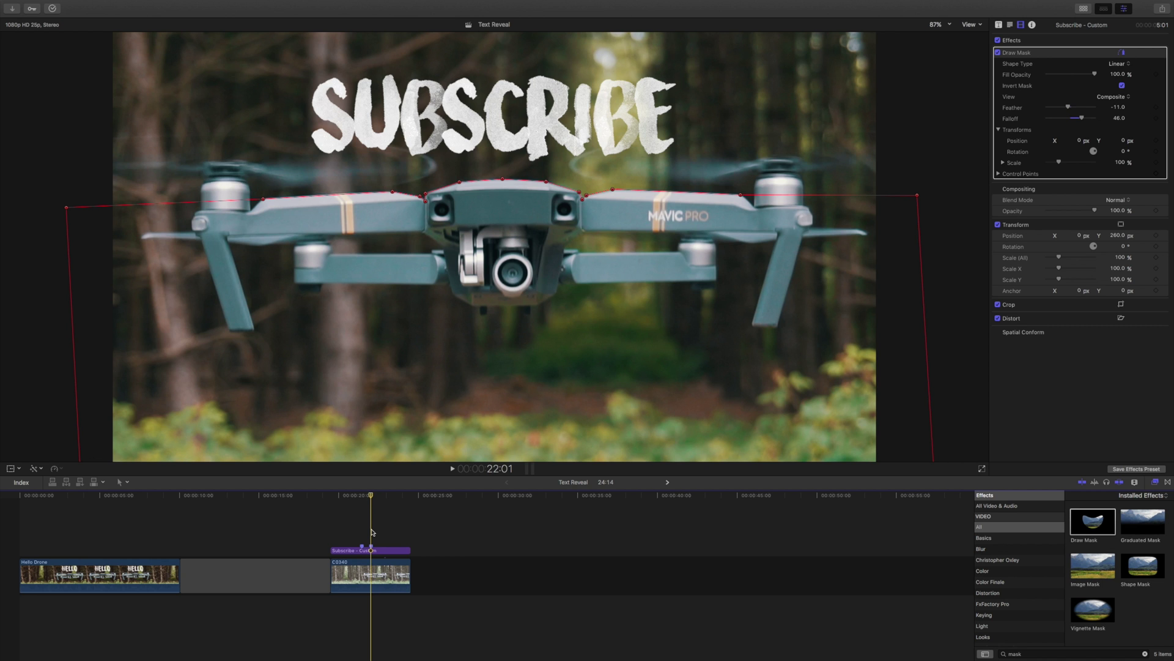
- Keyframe the Draw Mask control points at 22:01 and reset Feather and Falloff to 0
click(1007, 131)
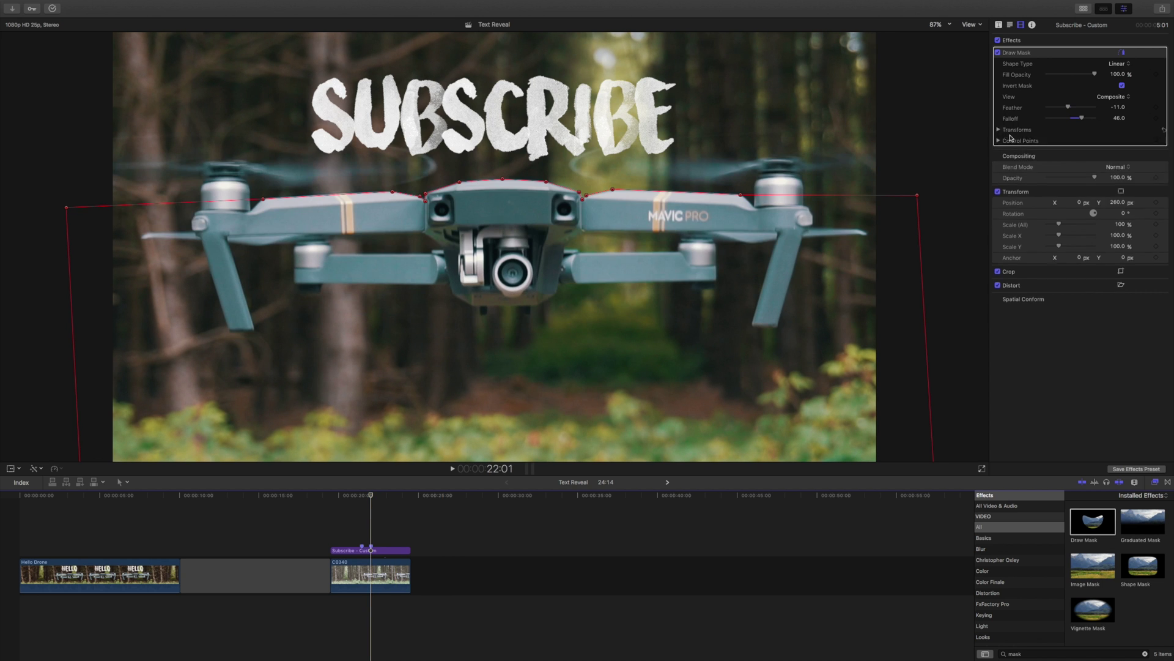
click(998, 140)
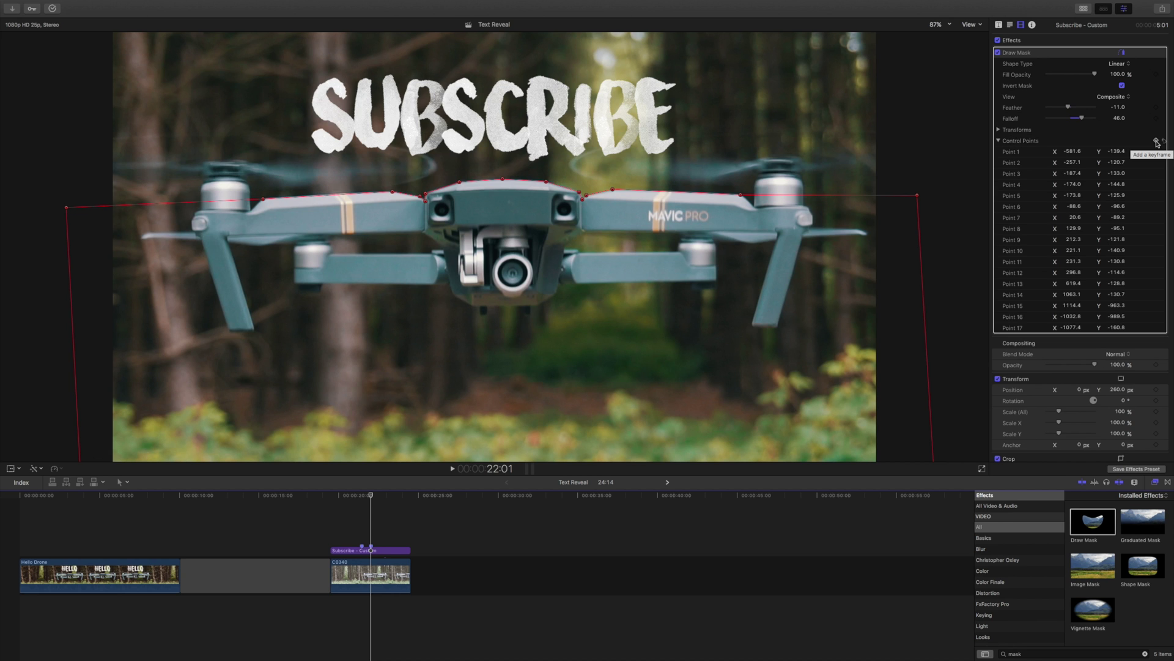
click(1156, 141)
click(1157, 143)
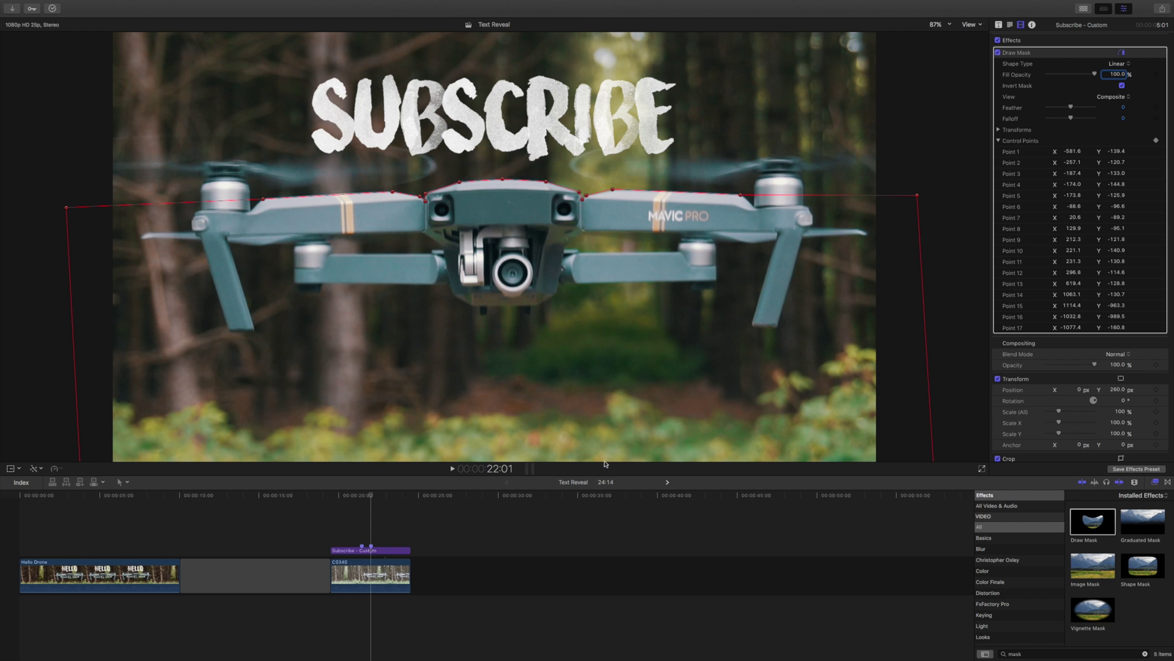
- At 22:00, drag mask control points 13, 12, 11, 8 and 7 onto the drone's top edge
click(370, 517)
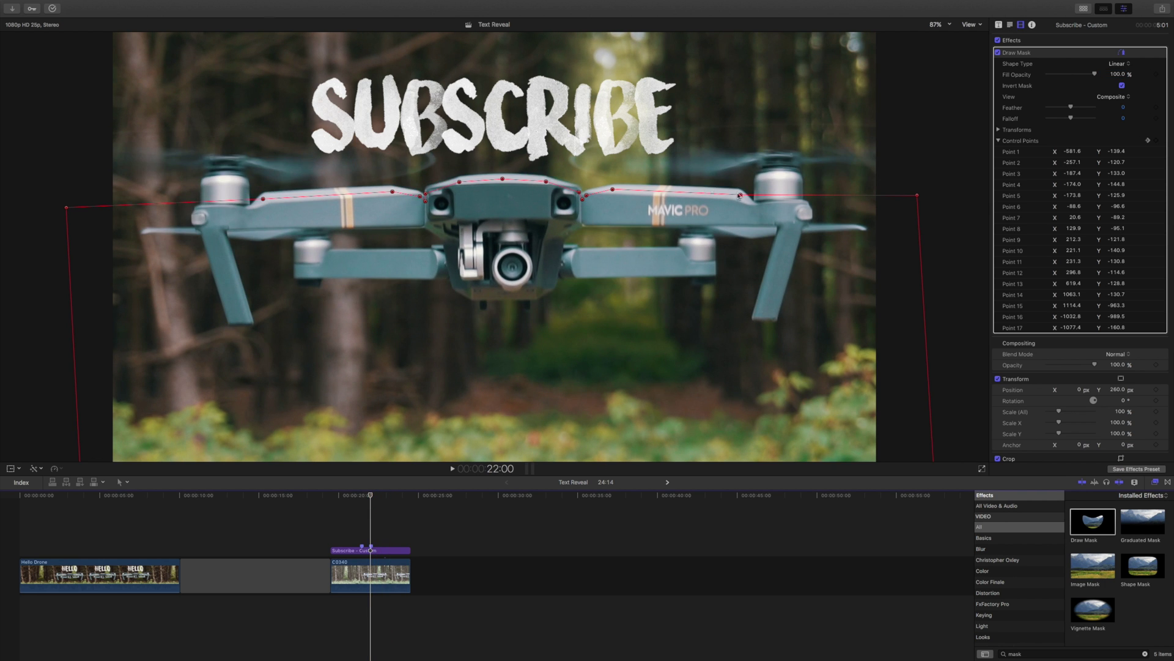
drag(741, 195, 741, 188)
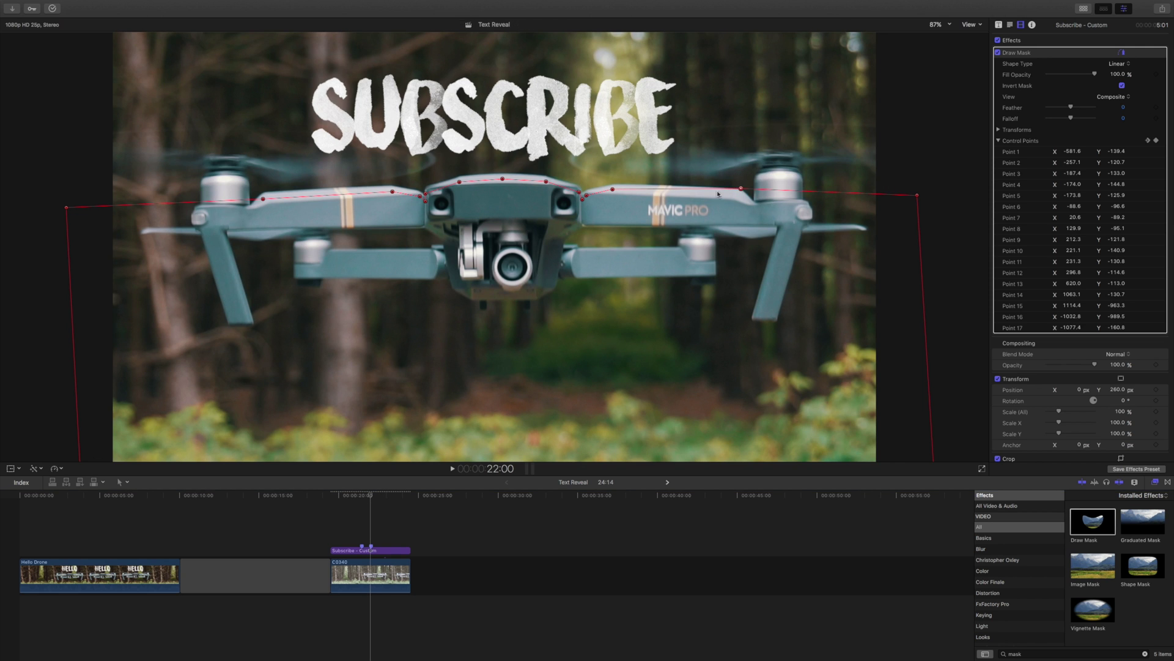
drag(613, 191, 586, 194)
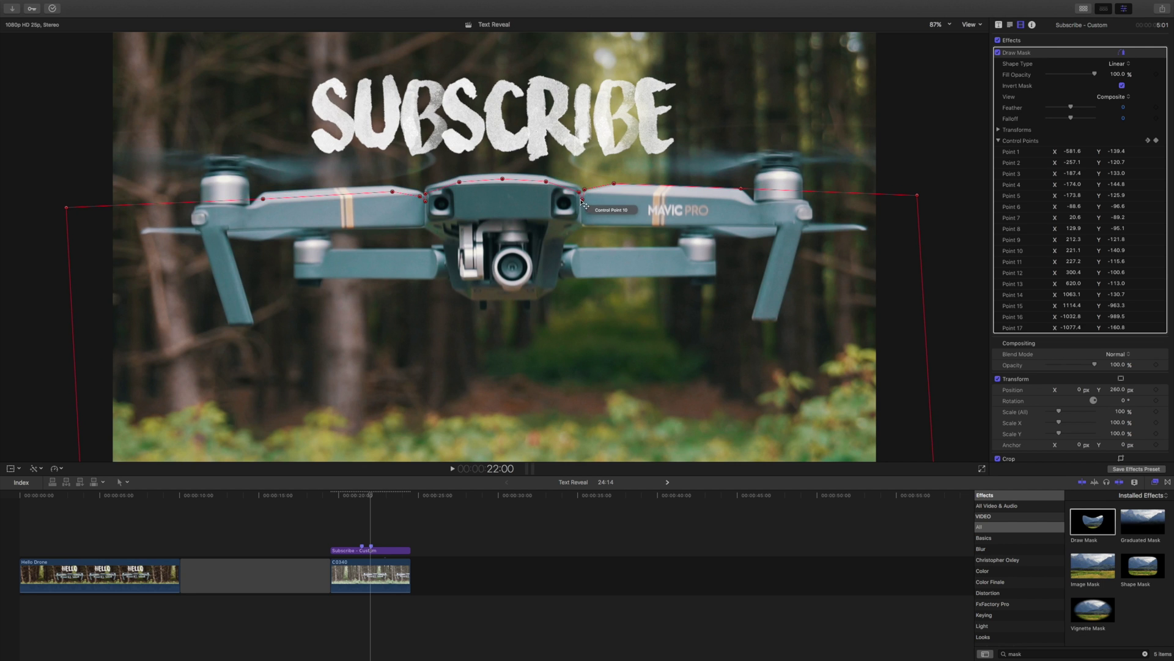
drag(546, 183, 580, 203)
drag(502, 179, 459, 177)
- Realign the mask points with the drone at 21:22, 21:18 and 21:14, reaching 21:12
key(Left)
key(Left)
click(261, 171)
key(Left)
key(Left)
key(Left)
key(Left)
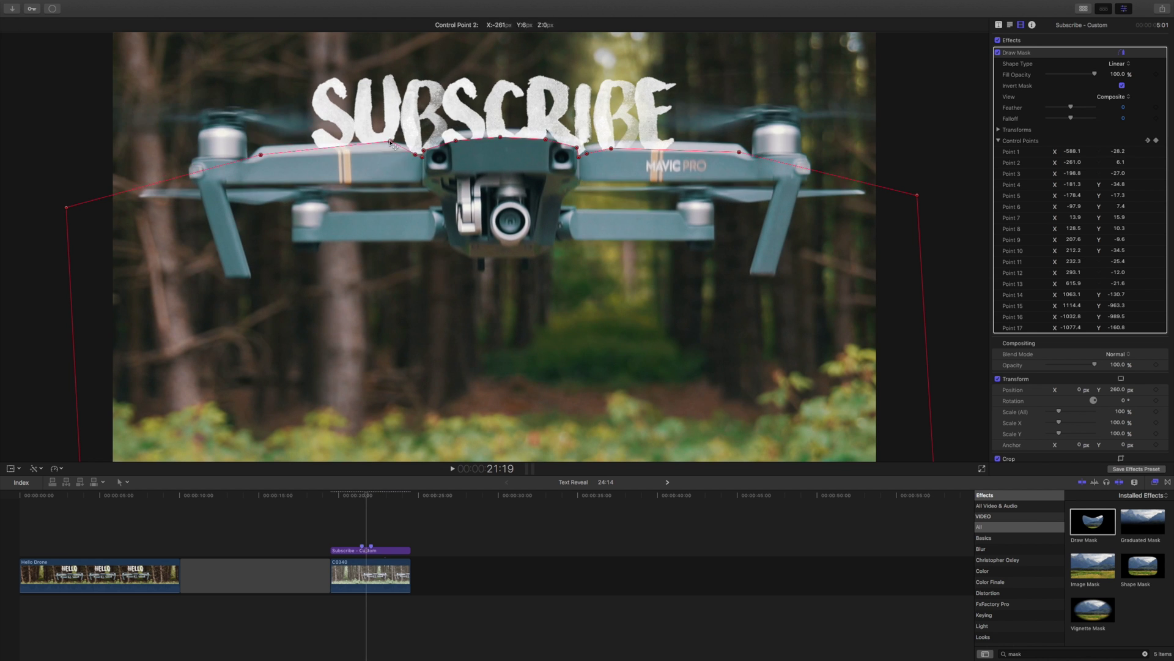
click(391, 133)
key(Left)
key(Left)
key(Left)
key(Left)
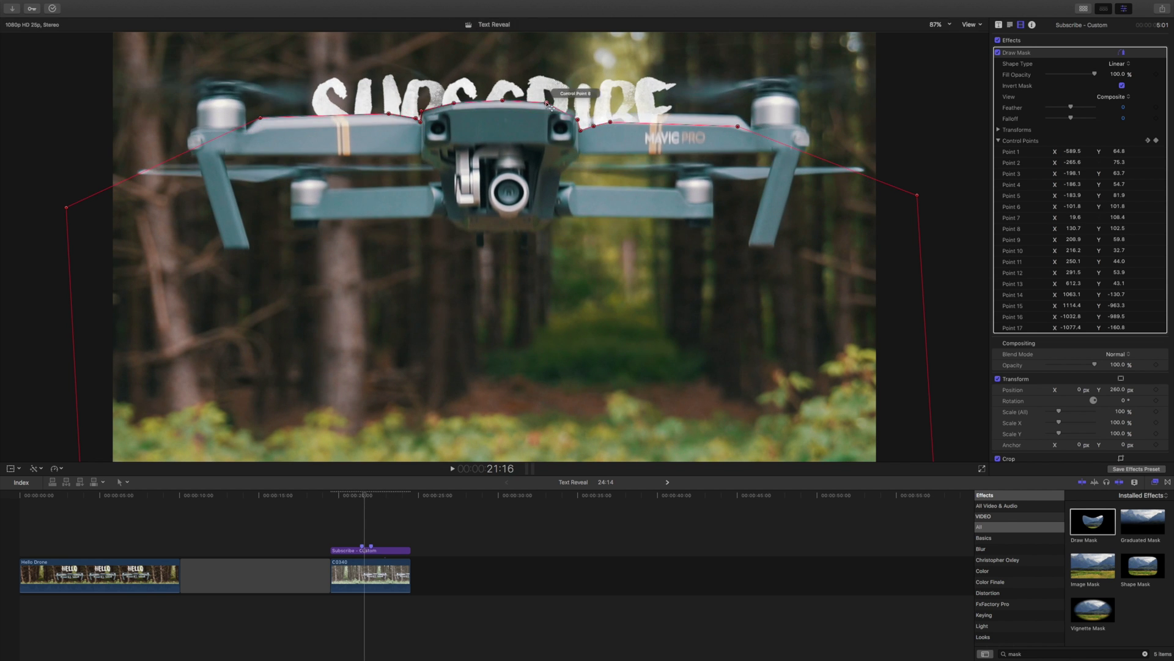
click(421, 102)
key(Left)
key(Left)
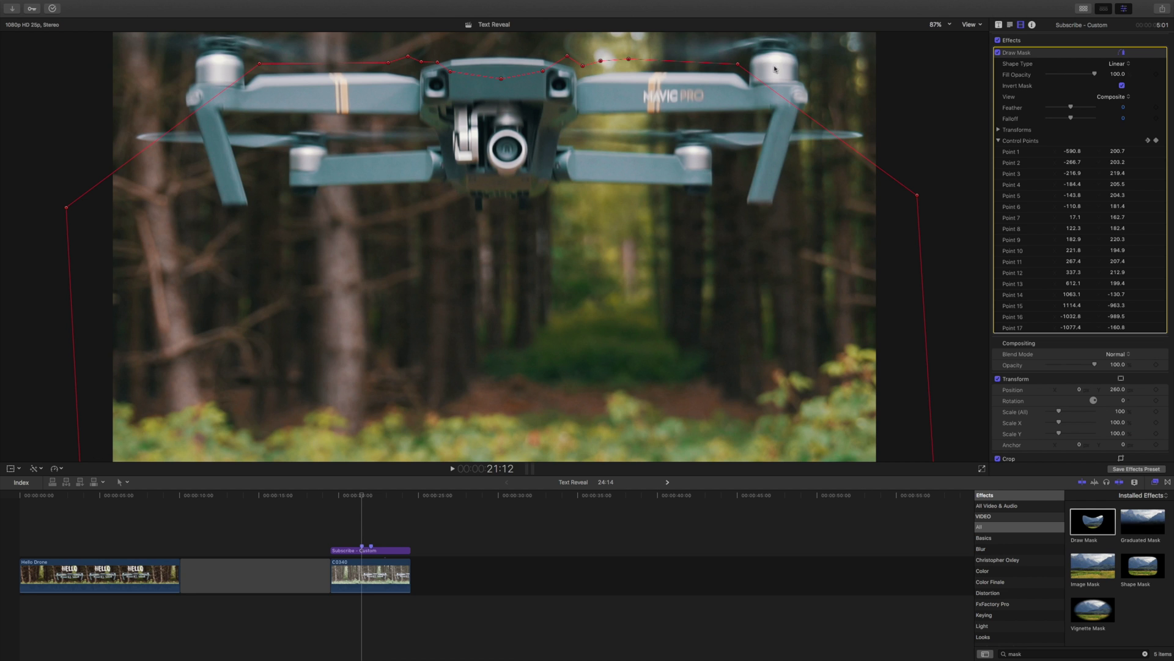
- Toggle the Draw Mask off and on repeatedly to compare, leaving it enabled
click(999, 54)
click(999, 53)
click(1000, 53)
click(1000, 53)
click(999, 53)
click(999, 53)
click(1000, 53)
click(1000, 53)
- Play back the masked reveal from 20:19, then stop and step to frame 21:17
key(space)
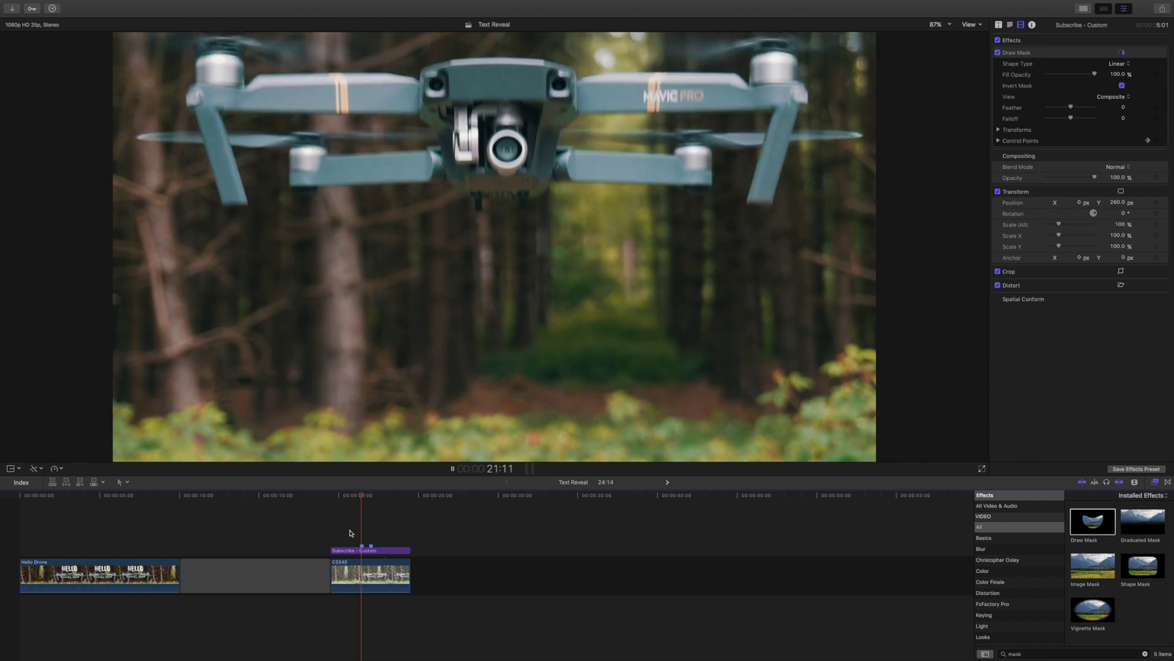
click(350, 533)
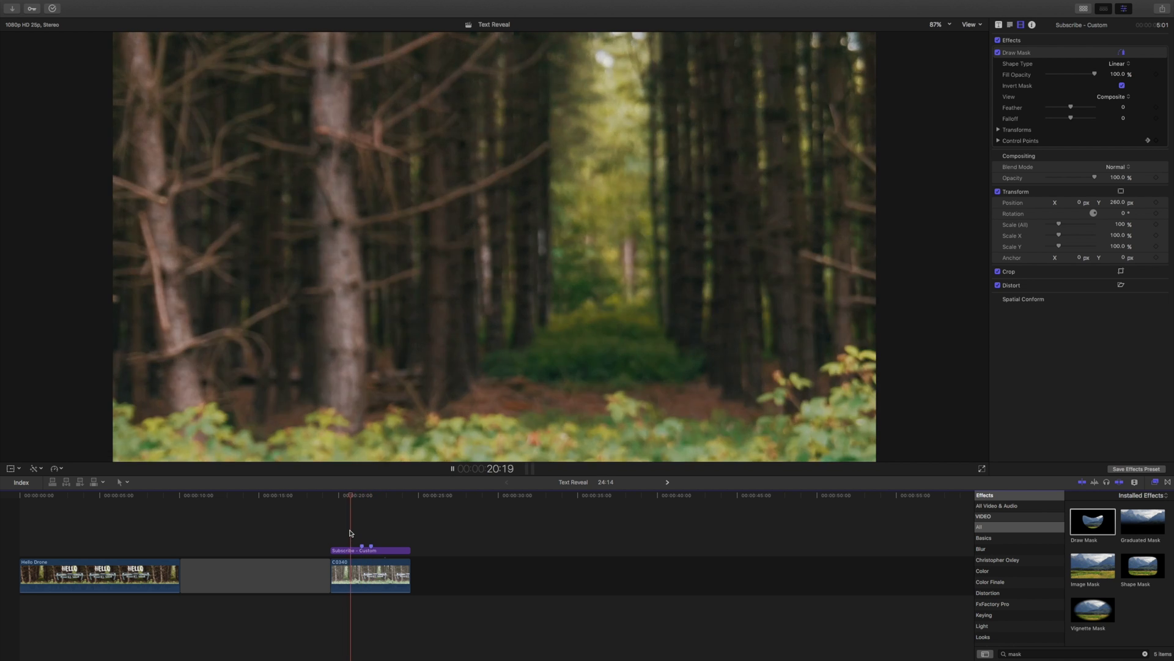
key(space)
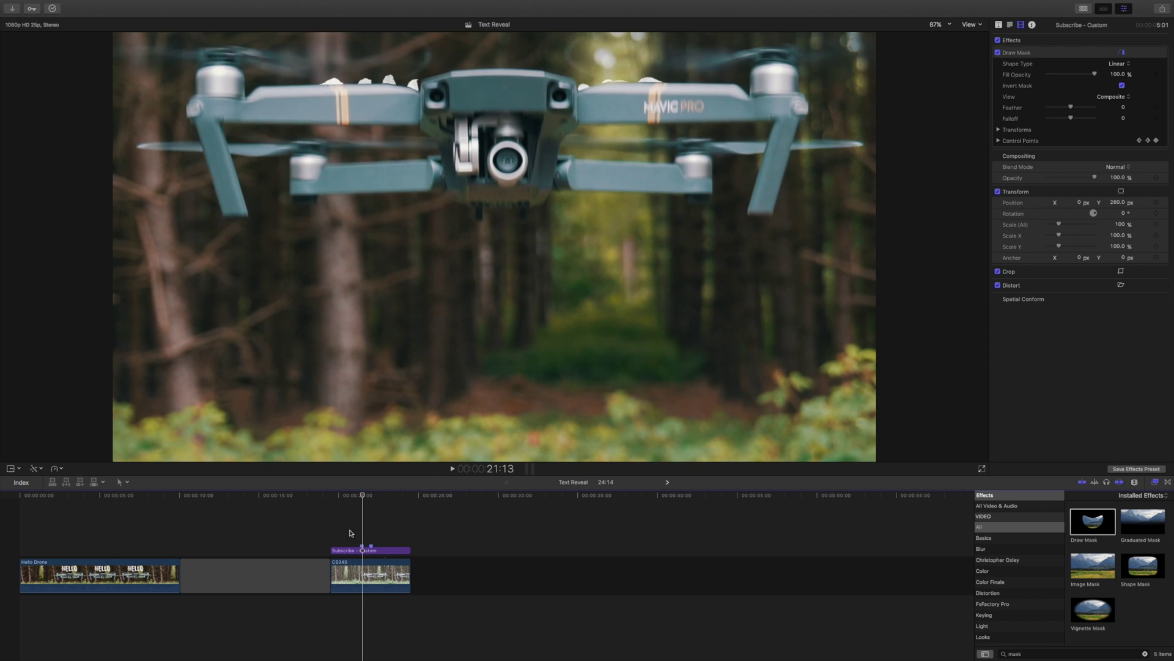
key(Right)
key(Right)
key(Right)
key(Right)
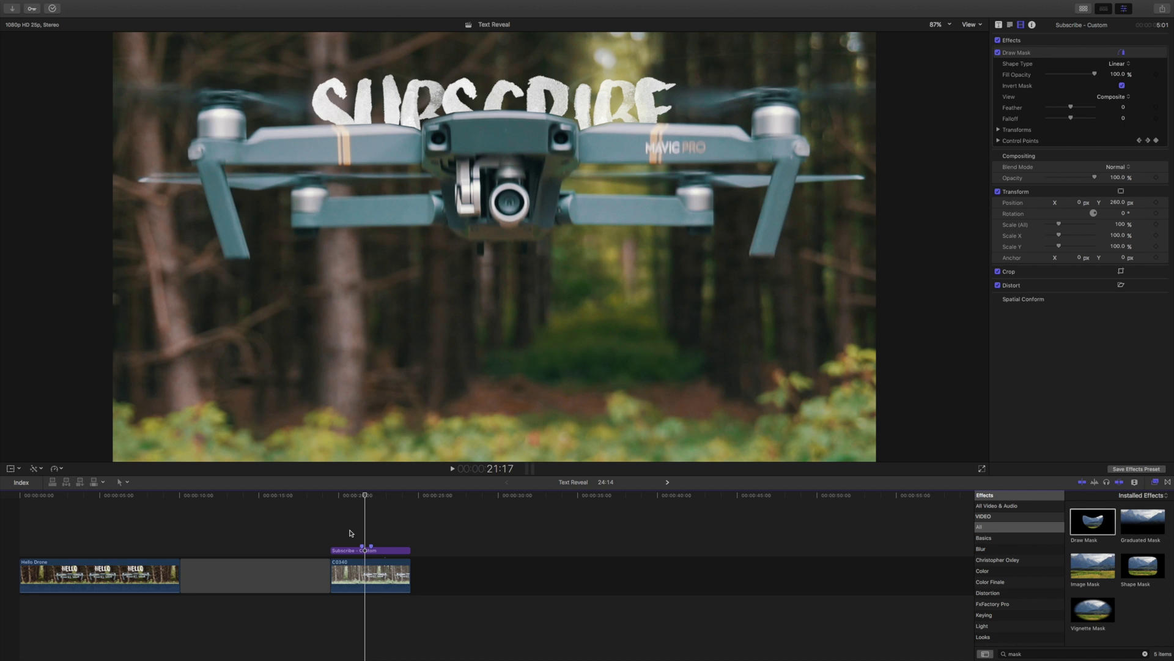
- Give the Draw Mask Feather -10.0 and Falloff -100.0, then place the playhead before the reveal
mouse_move(1077, 82)
drag(1070, 108, 1028, 118)
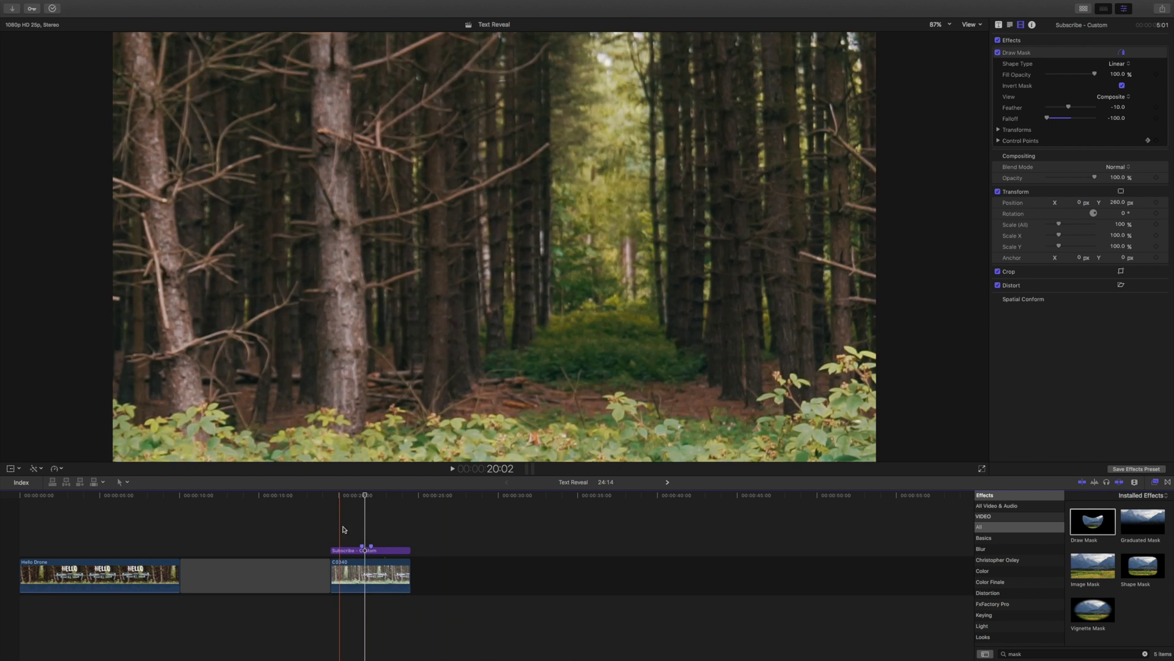
click(356, 523)
- Play the feathered SUBSCRIBE reveal through to 22:16
key(space)
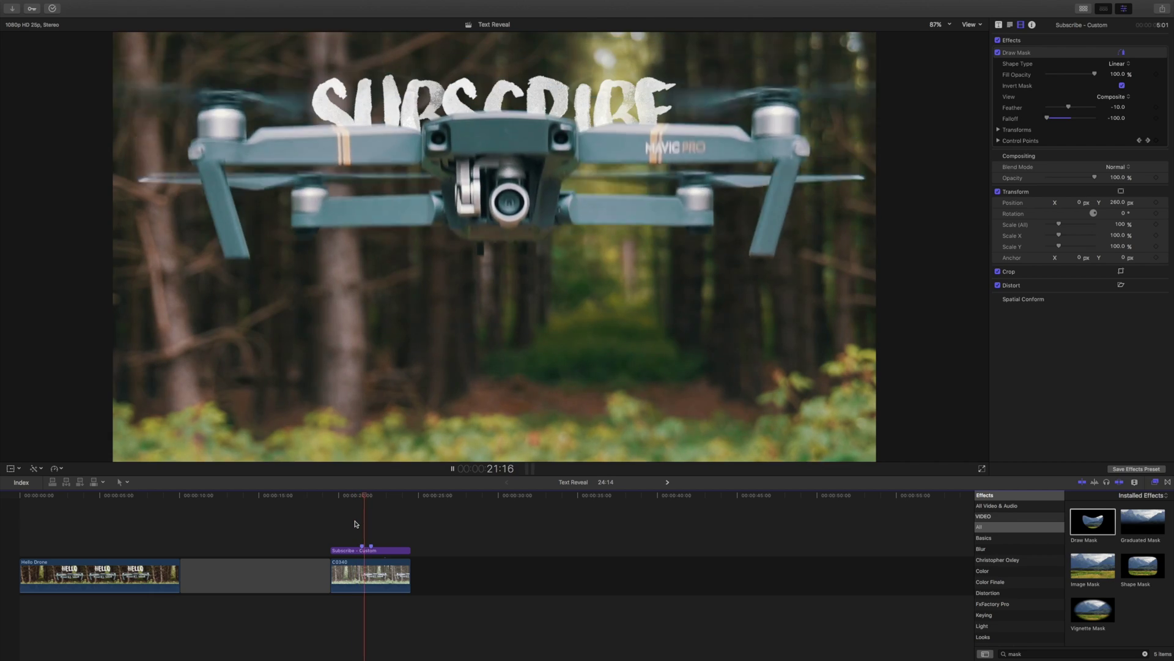